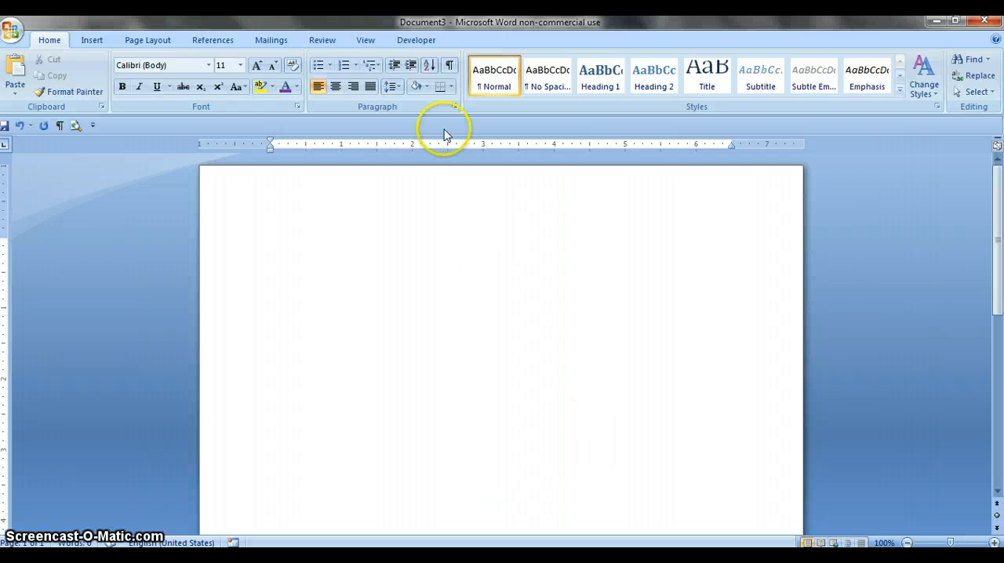
- Set up a new macro named Typo, assigned to a button, and add it to the Quick Access Toolbar
click(411, 41)
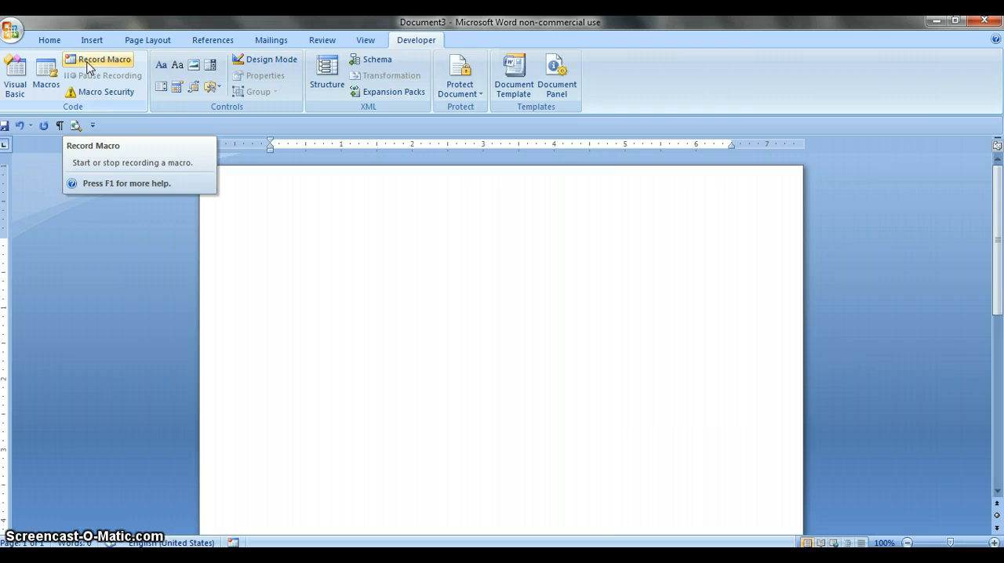
click(87, 60)
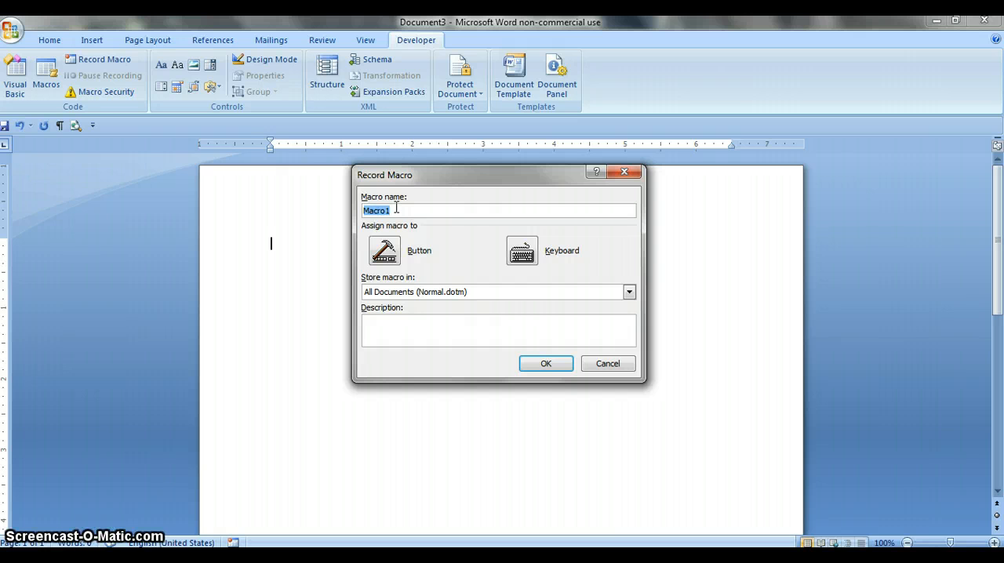
text(Typo)
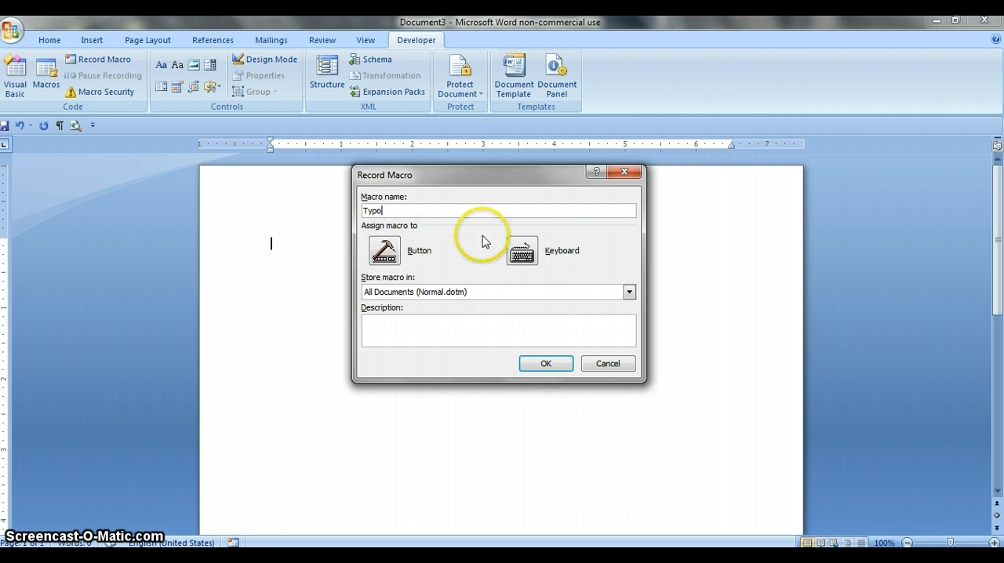
click(399, 258)
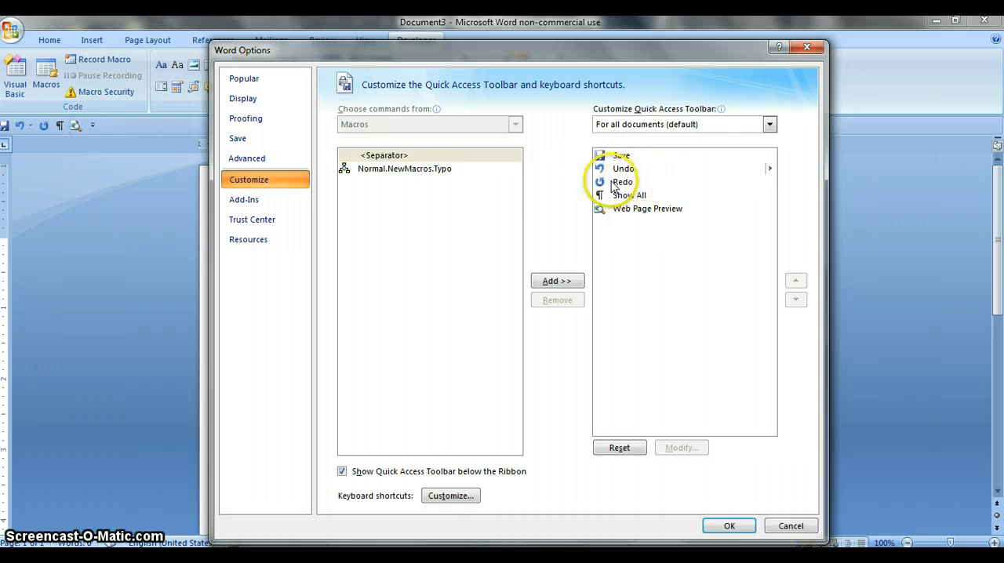
click(443, 171)
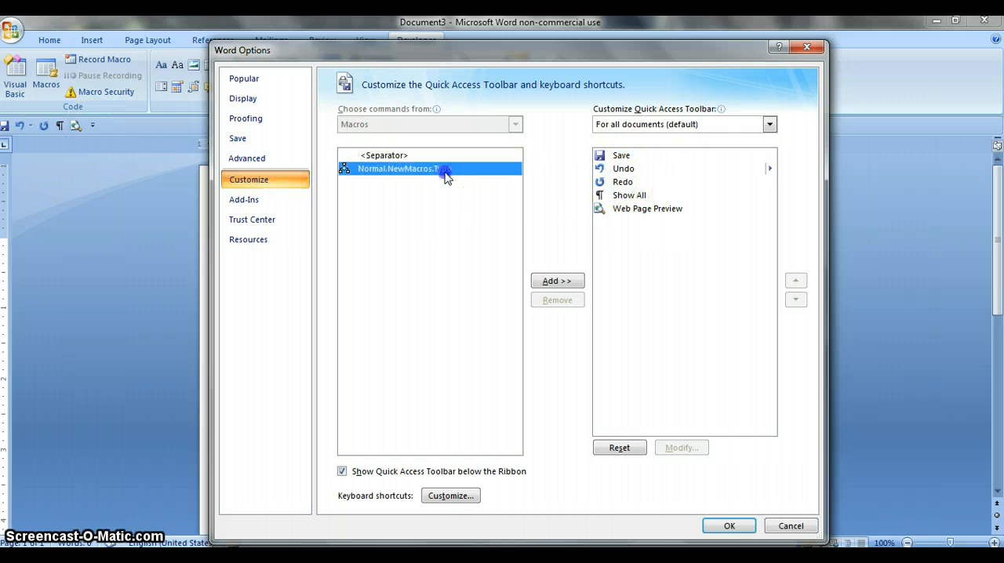
click(559, 282)
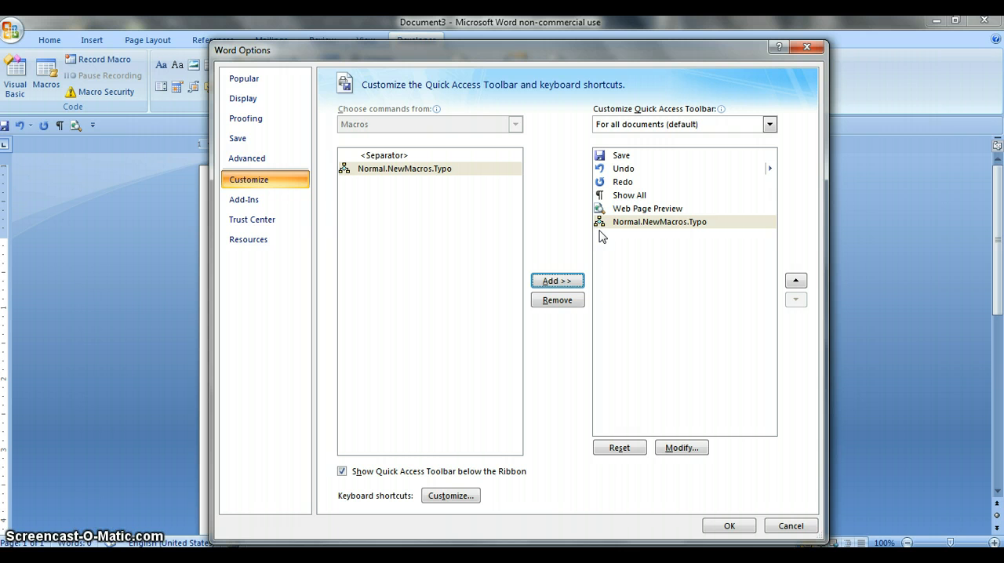
- Give the Typo macro's toolbar button the black X symbol and accept the customization to begin recording
click(680, 448)
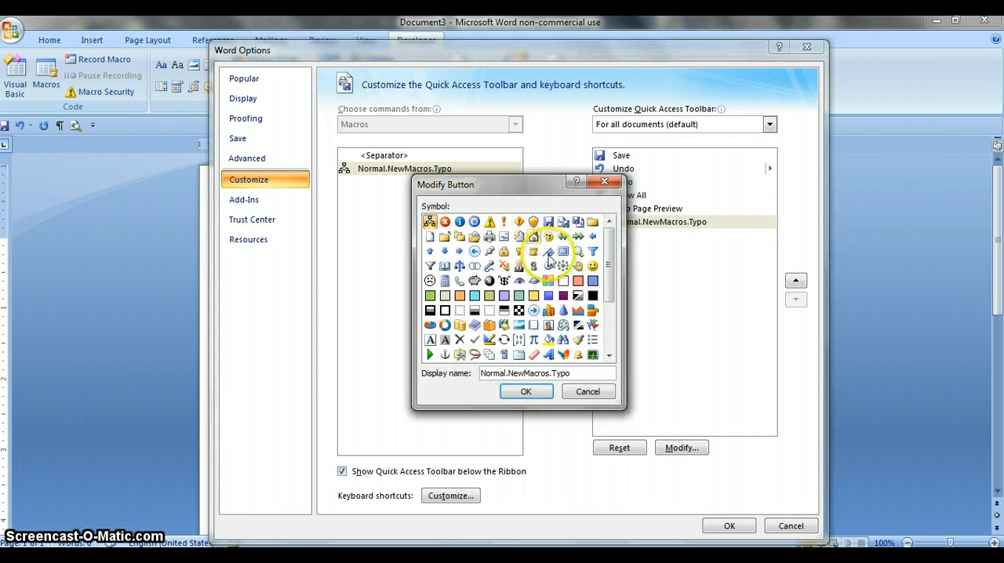
drag(609, 291, 608, 330)
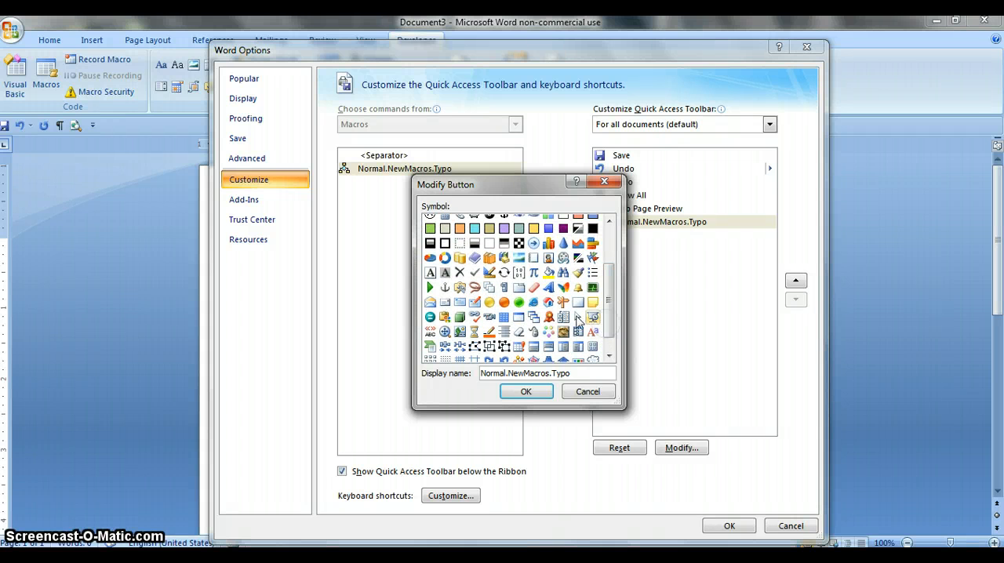
click(458, 275)
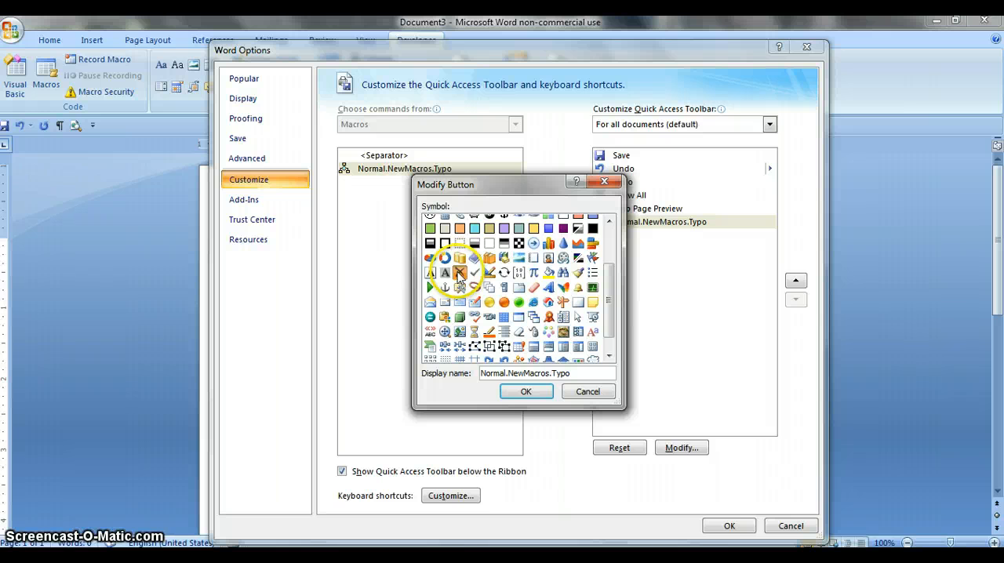
click(527, 392)
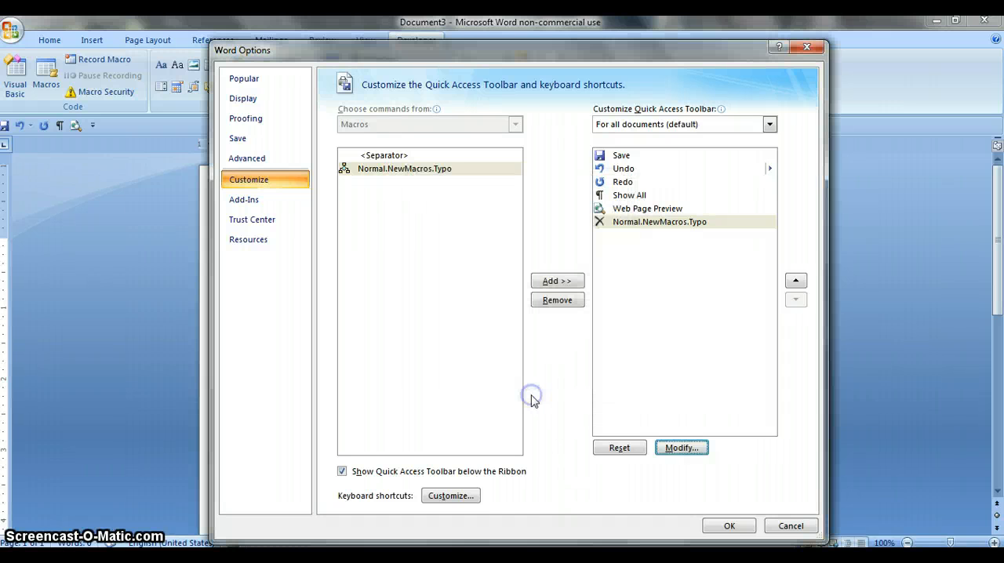
click(726, 526)
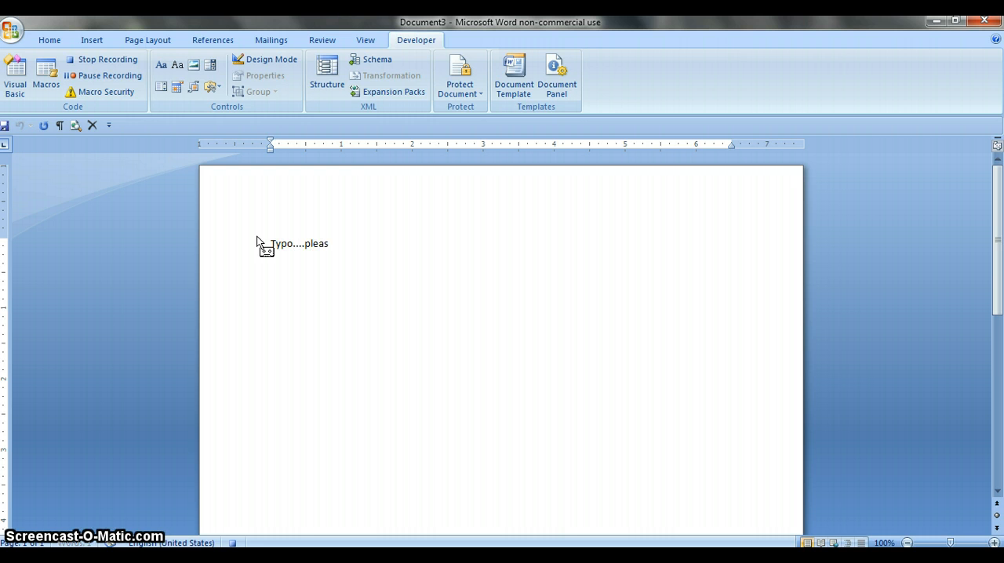
- Record the line "Typo....please proofread" with a new paragraph into the macro, end the recording, and run the Typo macro once
text(roofread)
click(88, 62)
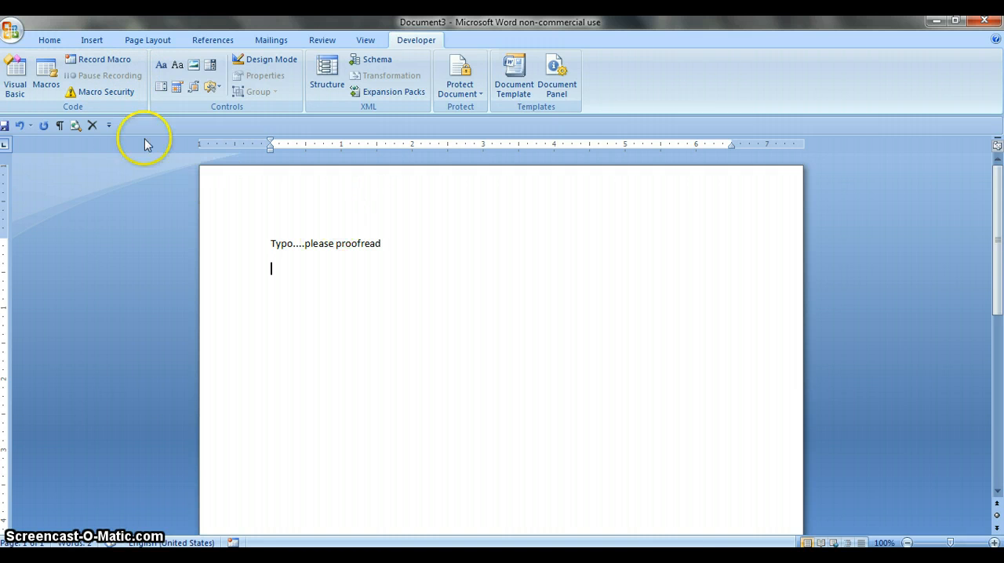
click(93, 126)
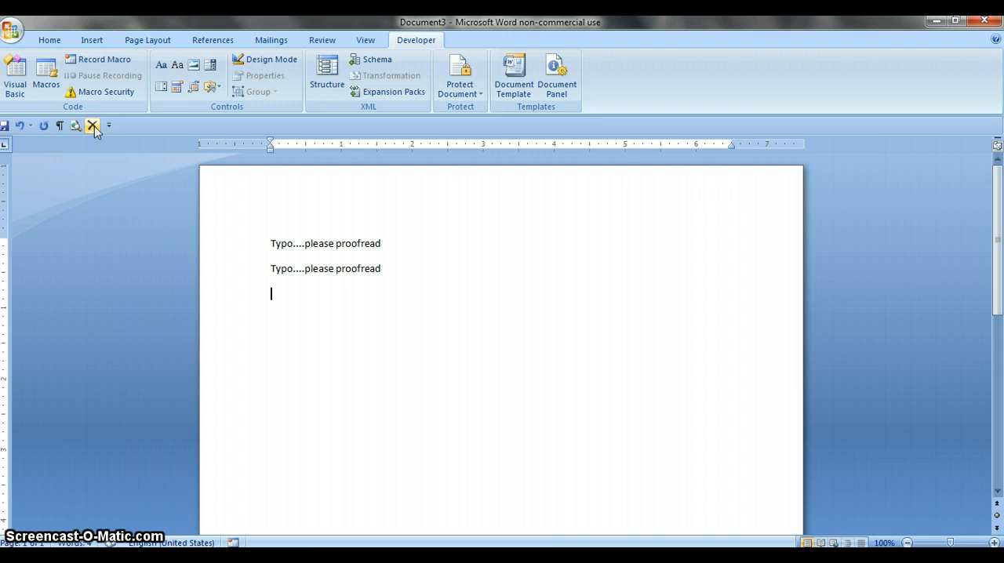
- Set up a second macro named APA, assigned to a button, and add it to the Quick Access Toolbar
click(109, 62)
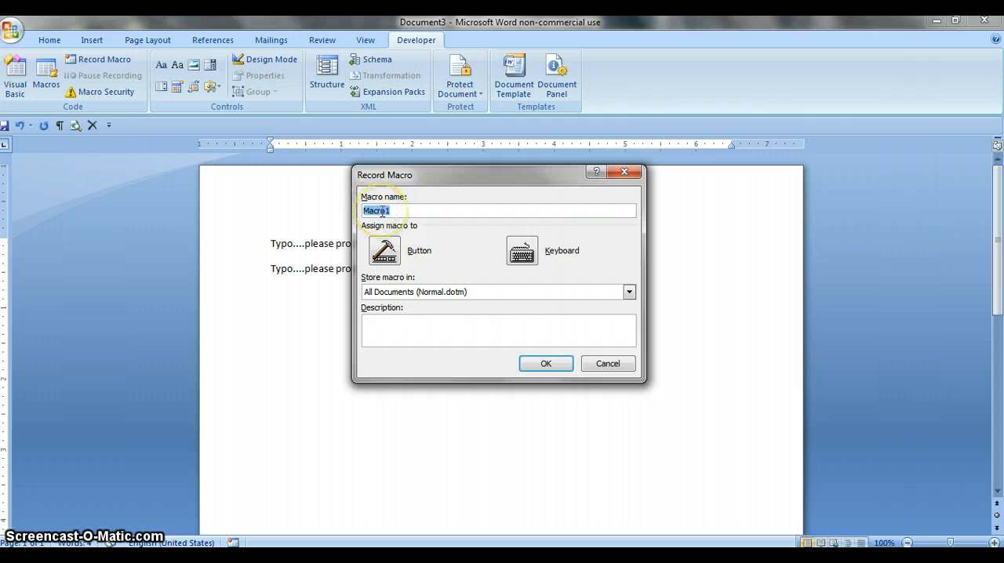
text(APA)
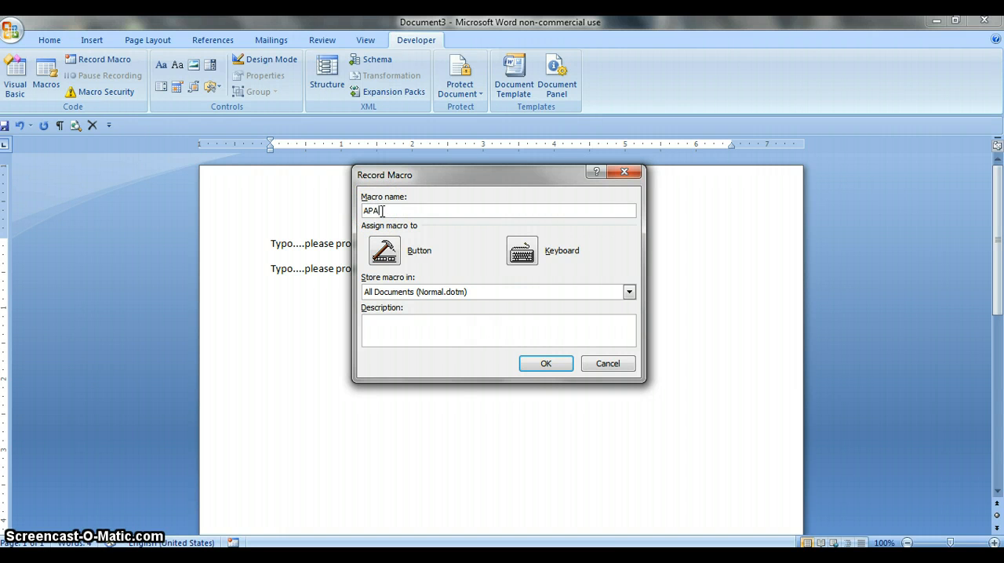
click(388, 250)
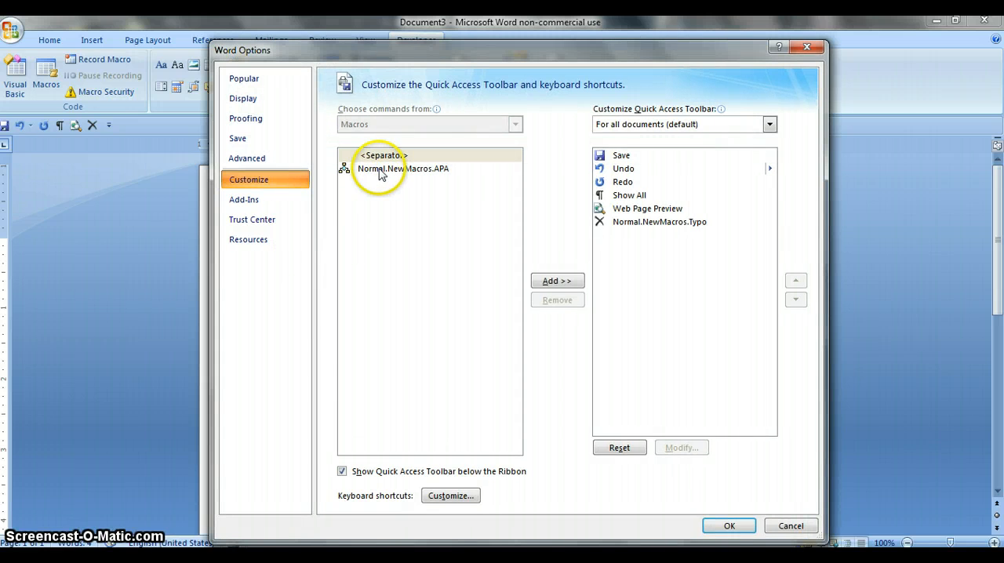
click(379, 171)
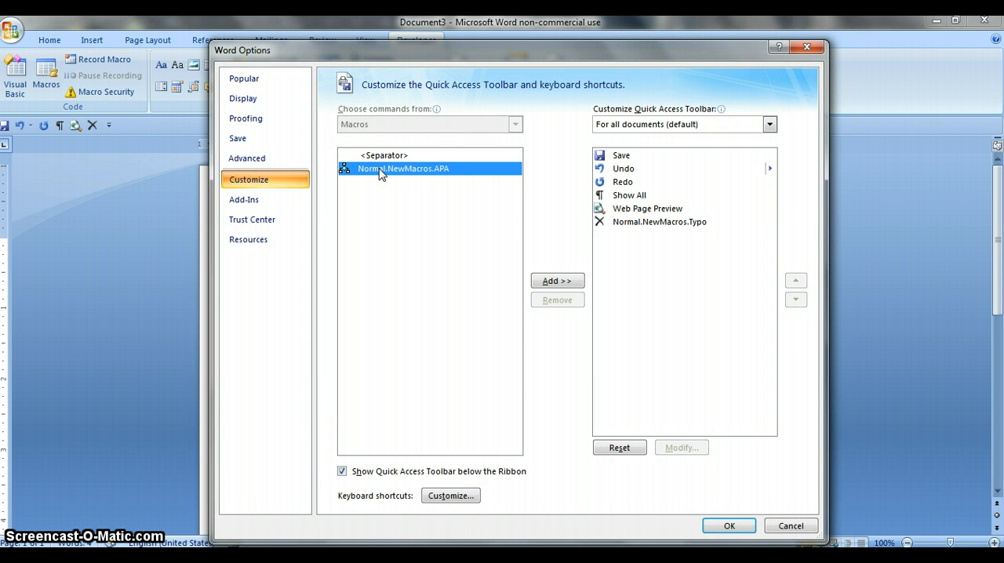
click(554, 282)
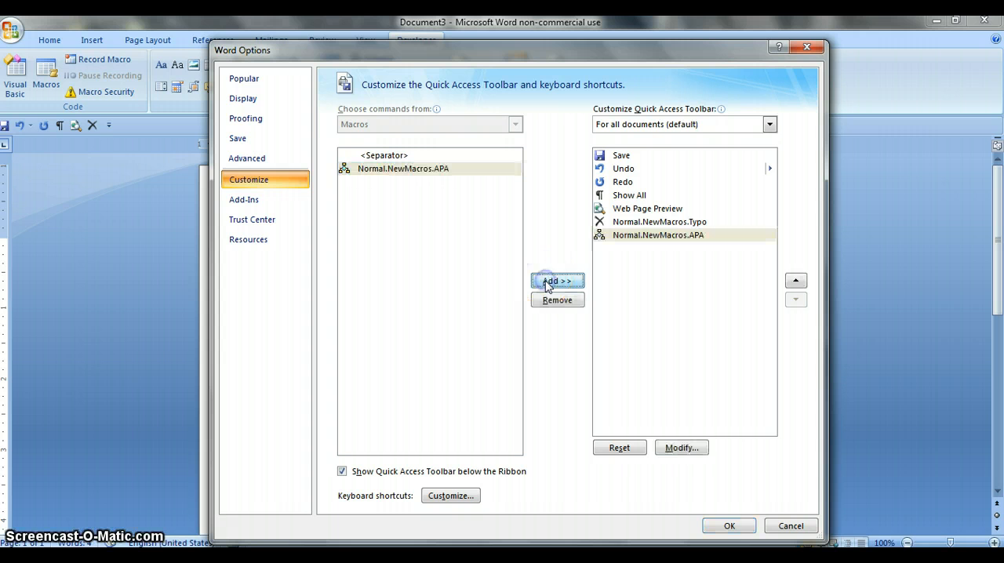
- Give the APA macro's toolbar button the boxed letter A symbol with white background and accept the customization to begin recording
click(682, 448)
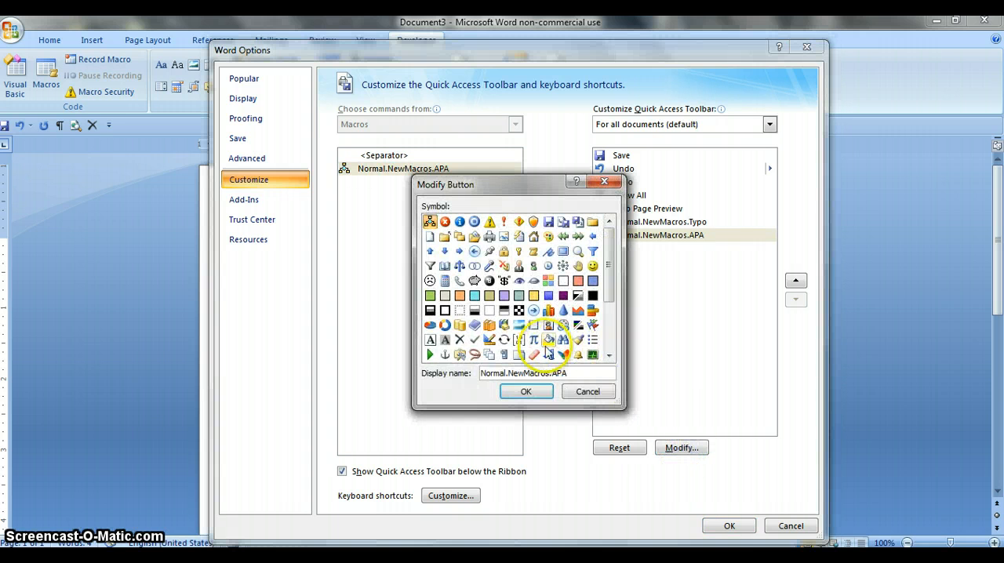
click(431, 339)
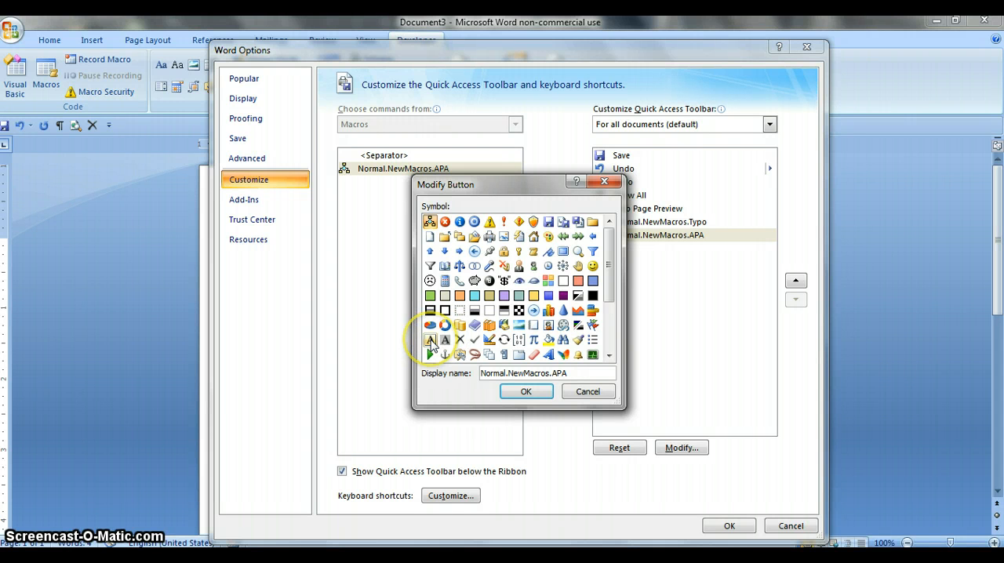
click(431, 339)
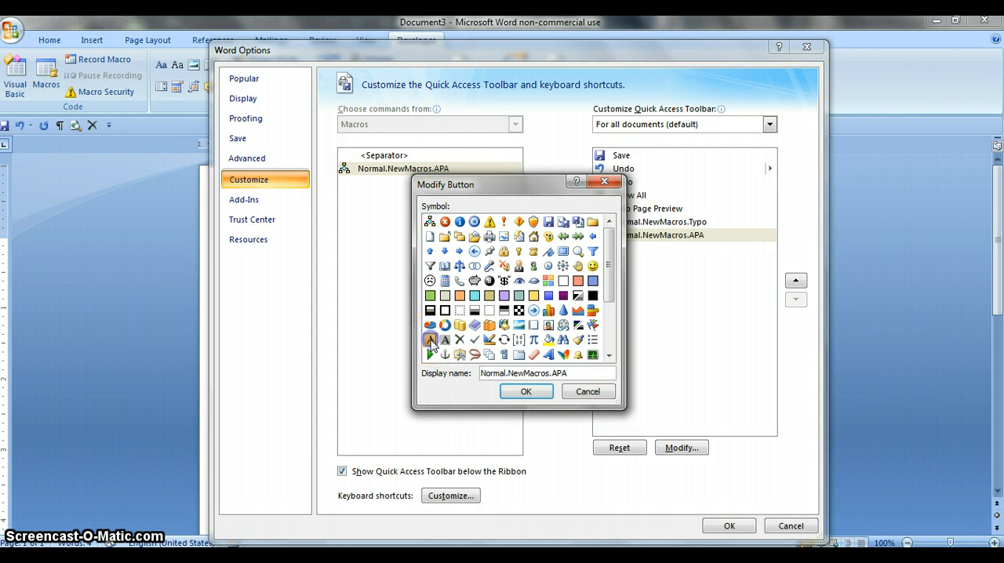
click(526, 397)
click(679, 493)
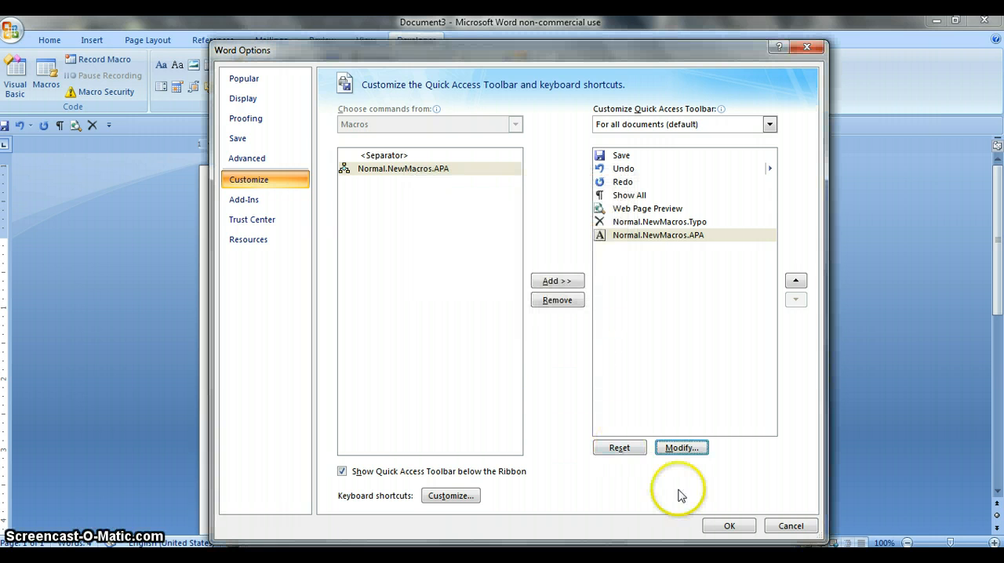
click(725, 527)
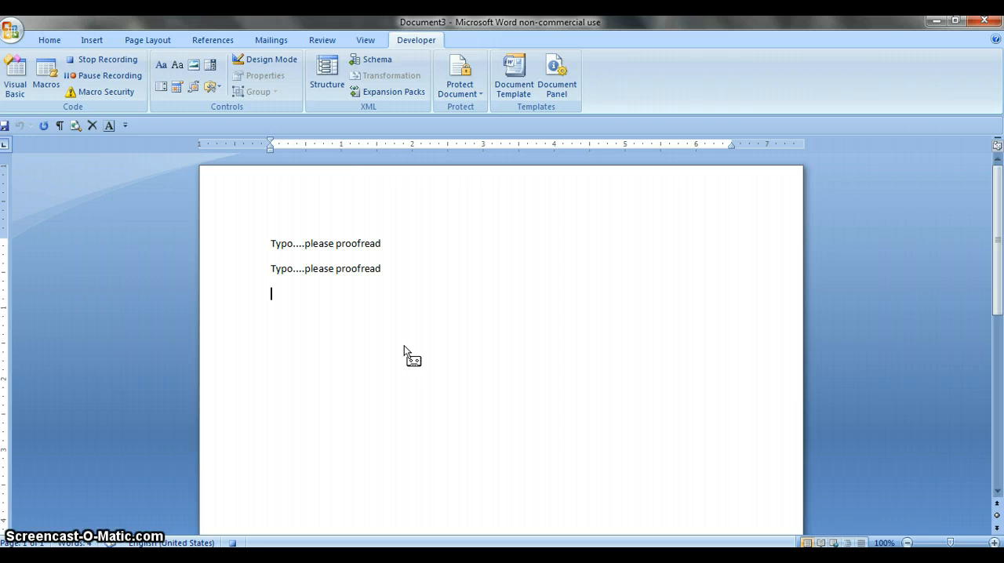
- Record the line "See APA 6th edition" with a new paragraph into the macro, end the recording, and run the APA macro once
text(See APA 6th)
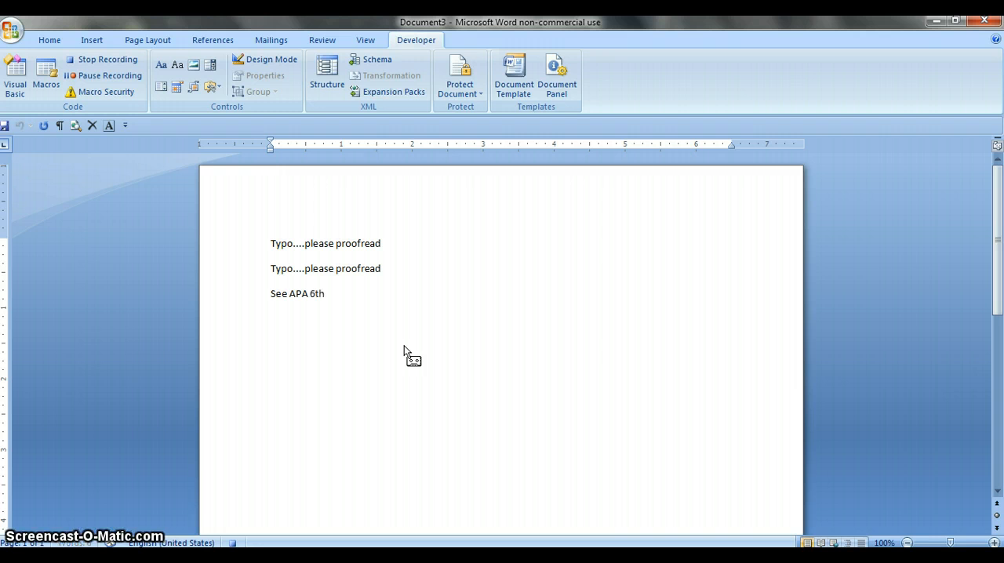
text( edition)
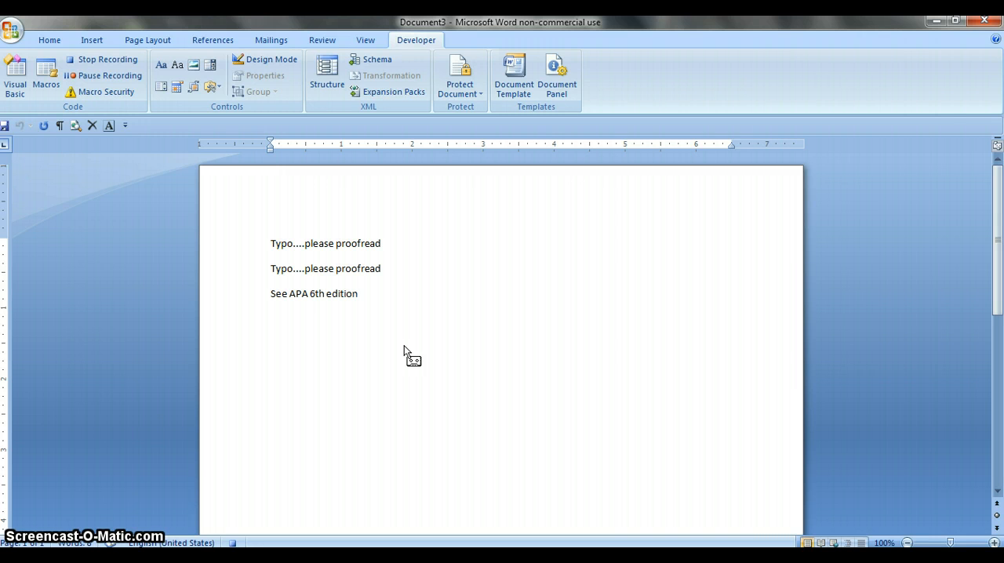
click(103, 61)
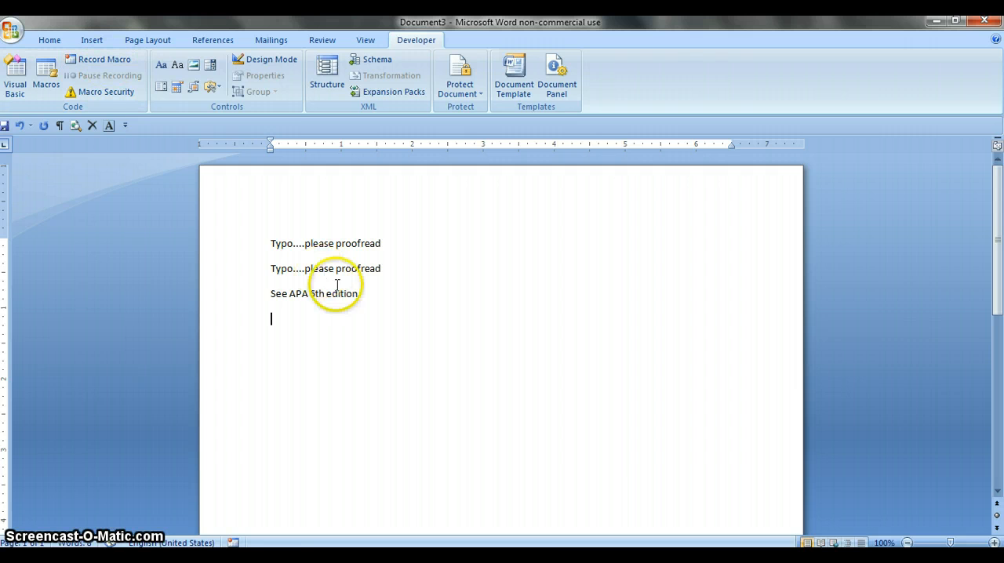
click(110, 126)
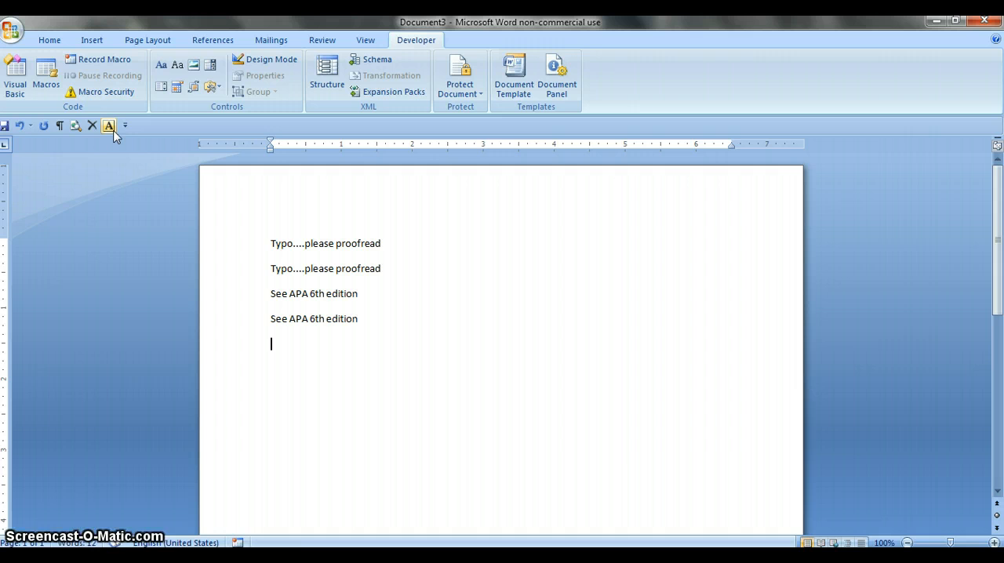
- Set up a third macro named Citation, assigned to a button, and add it to the Quick Access Toolbar
click(89, 63)
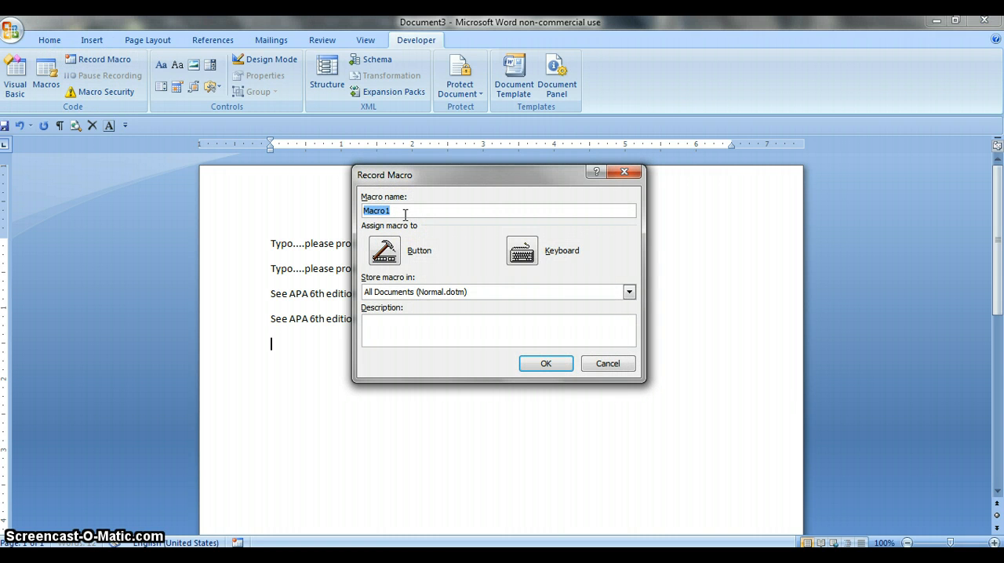
text(Citation)
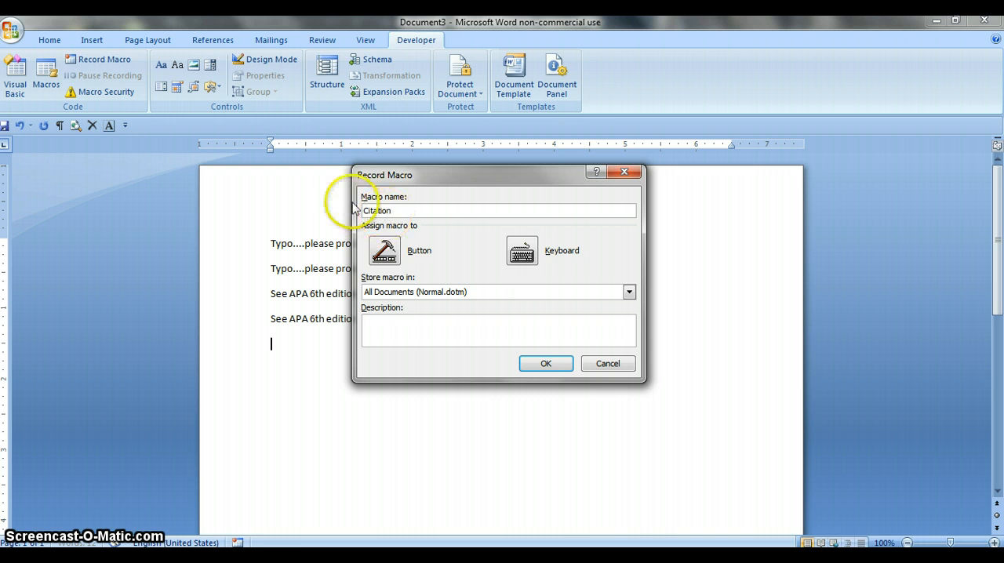
click(394, 251)
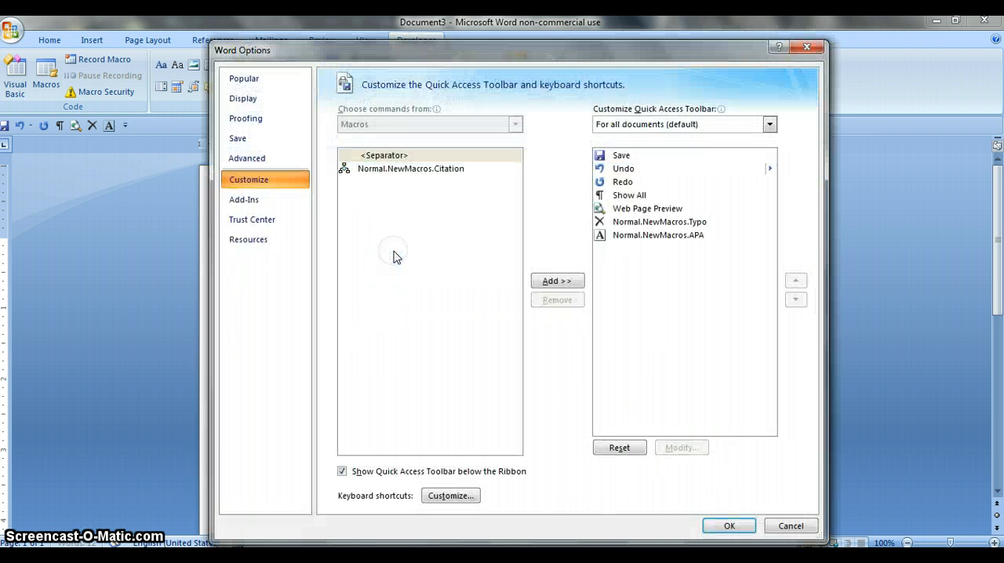
click(421, 177)
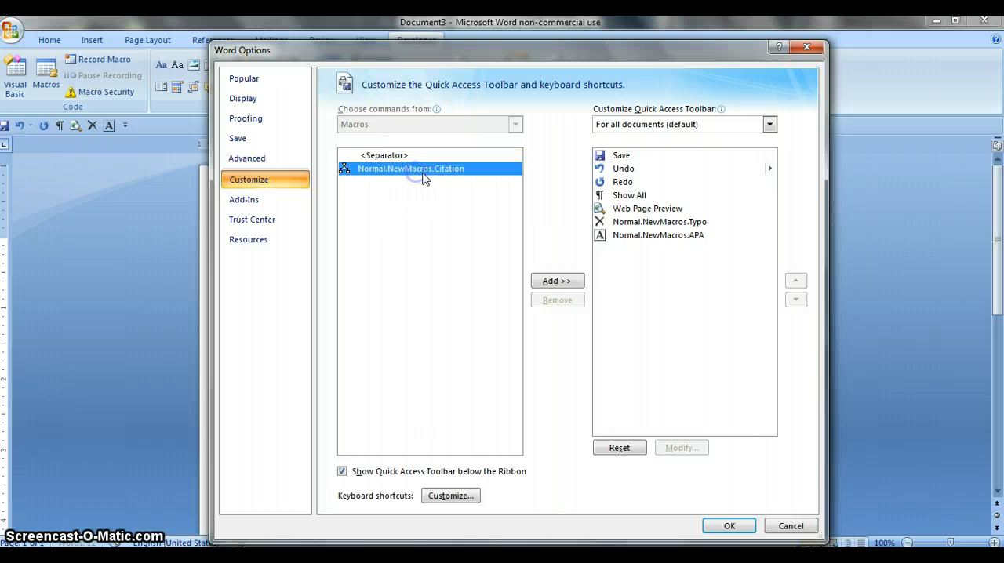
click(563, 281)
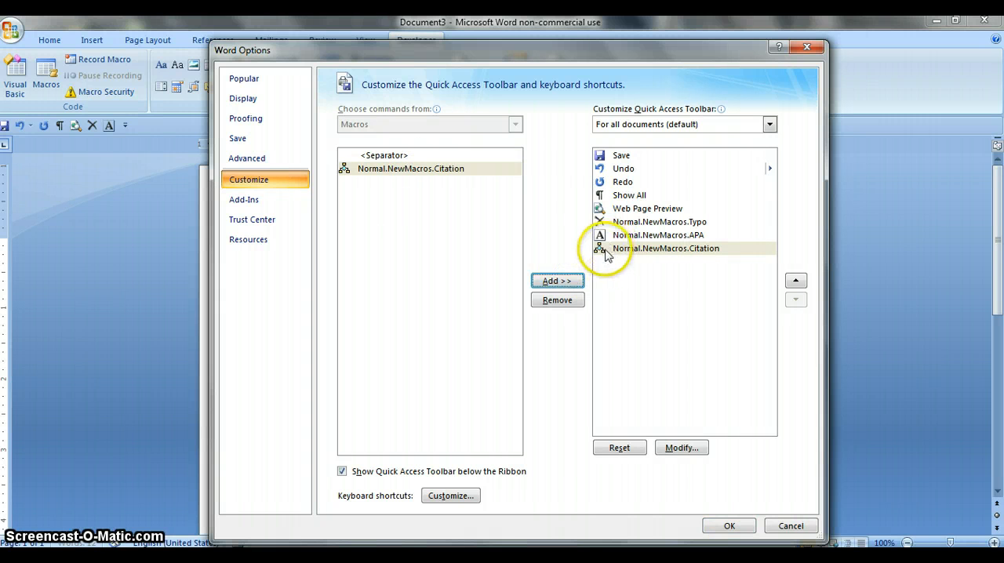
- Give the Citation macro's toolbar button the orange person symbol and accept the customization to begin recording
click(675, 447)
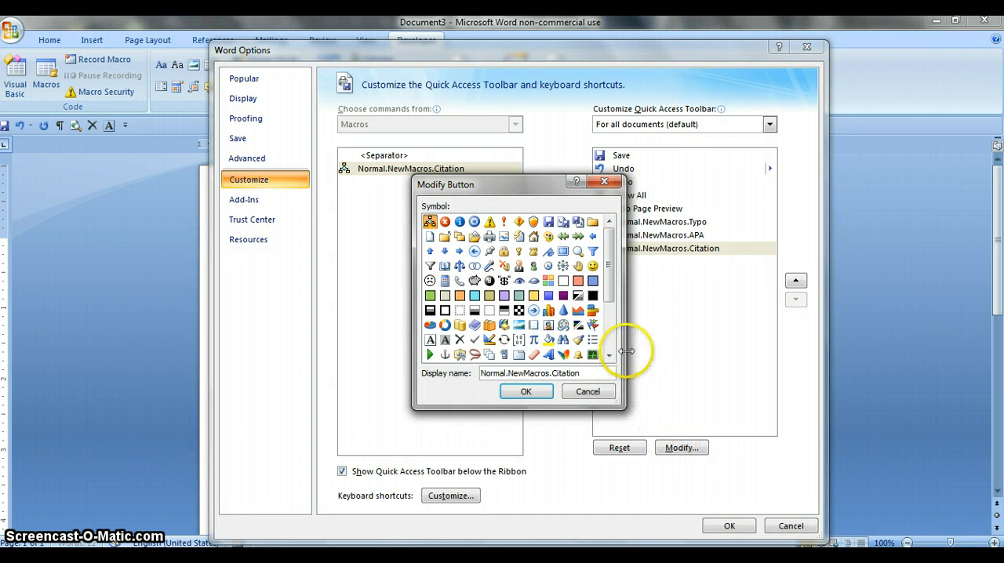
click(518, 266)
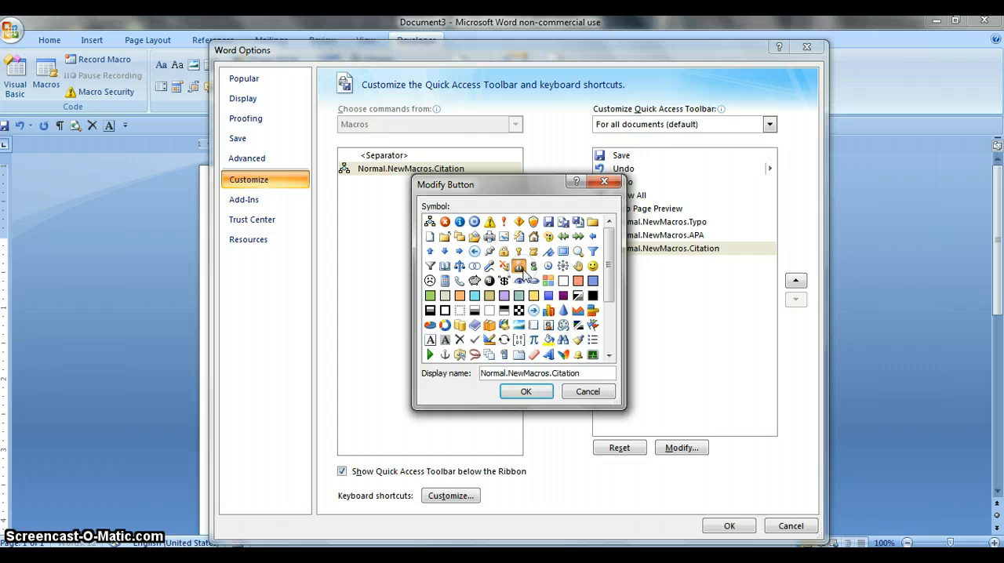
click(547, 391)
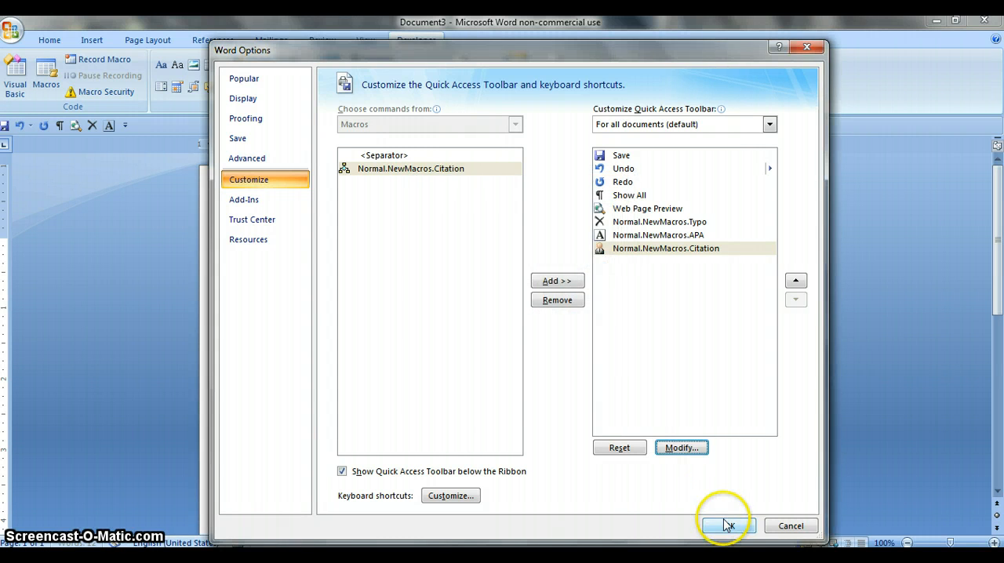
click(727, 525)
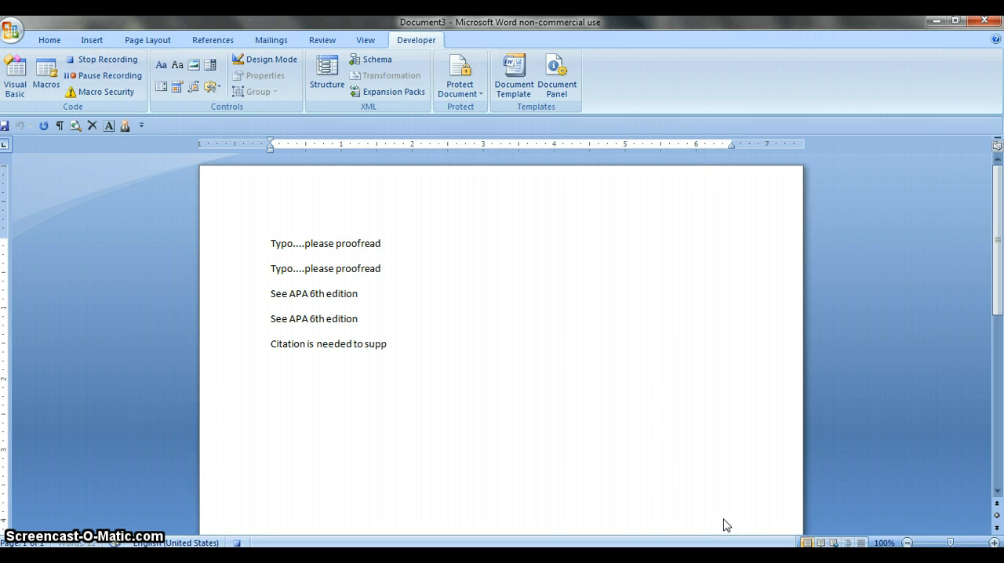
- Record the line "Citation is needed to support this statement", end the recording, and run the Citation macro once in a new paragraph
text(his statement)
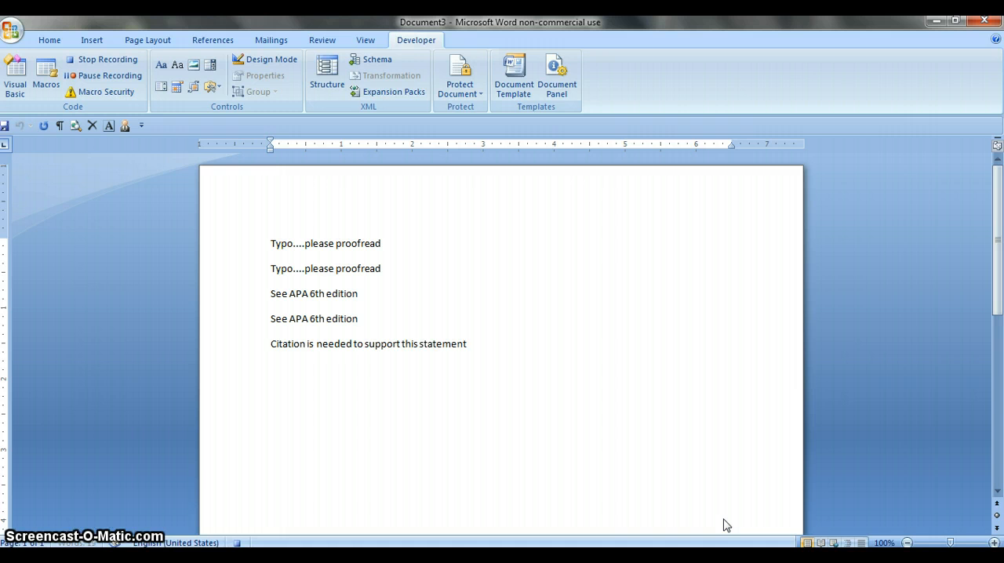
click(106, 59)
key(Return)
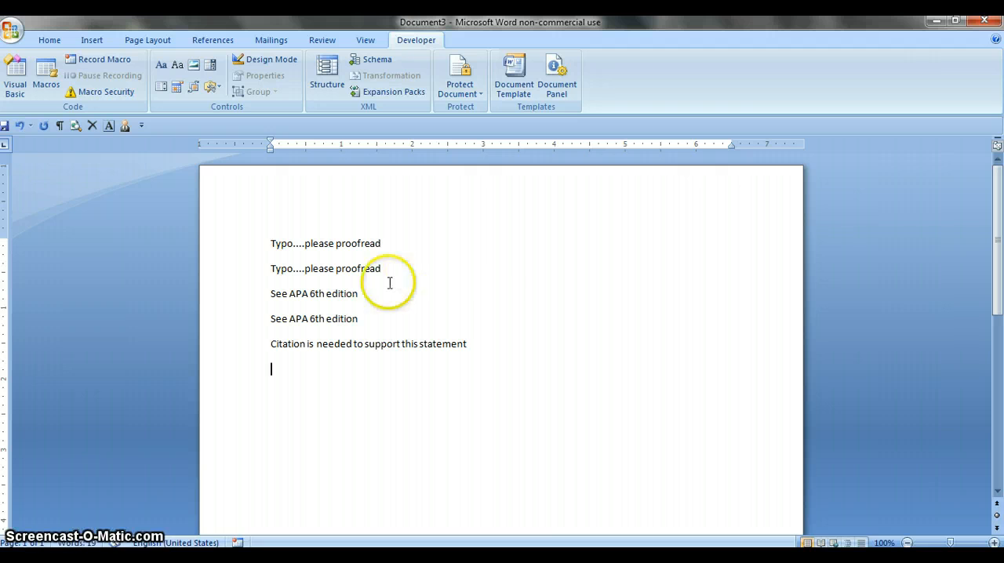
click(126, 126)
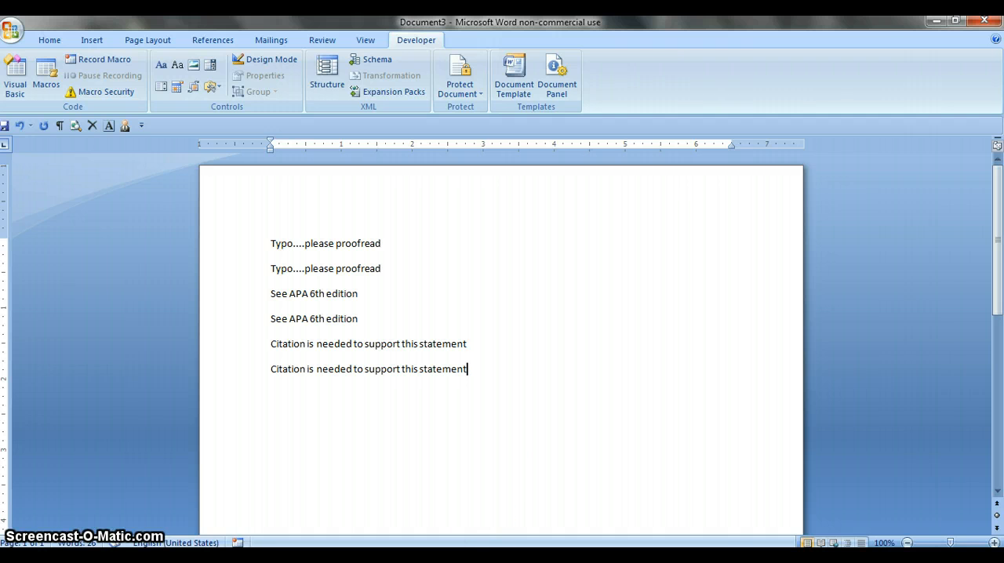
- Switch to the test doc document and try adding a comment to the selected line of the first paragraph, undoing it
mouse_move(475, 555)
click(464, 503)
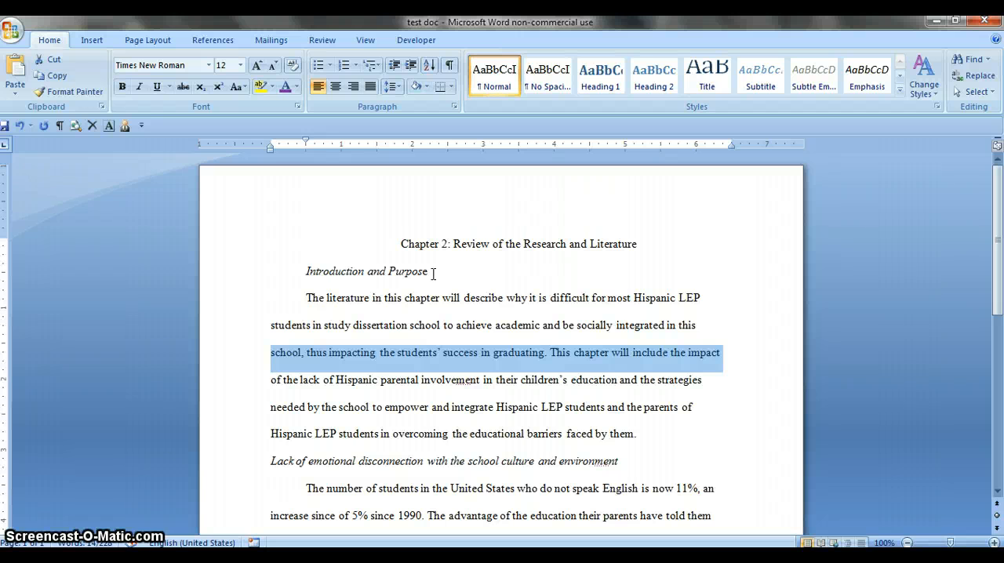
key(ctrl+alt+m)
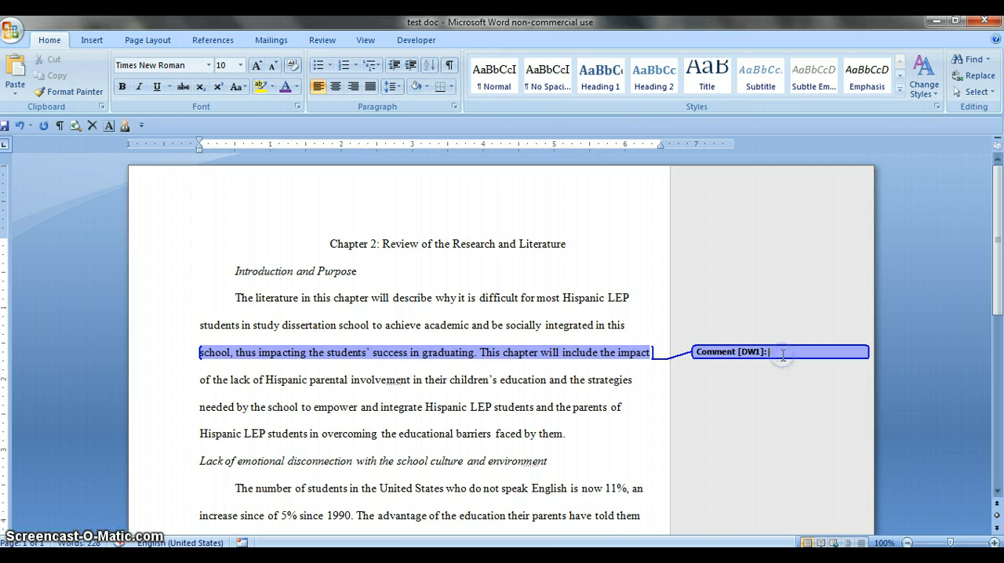
key(ctrl+z)
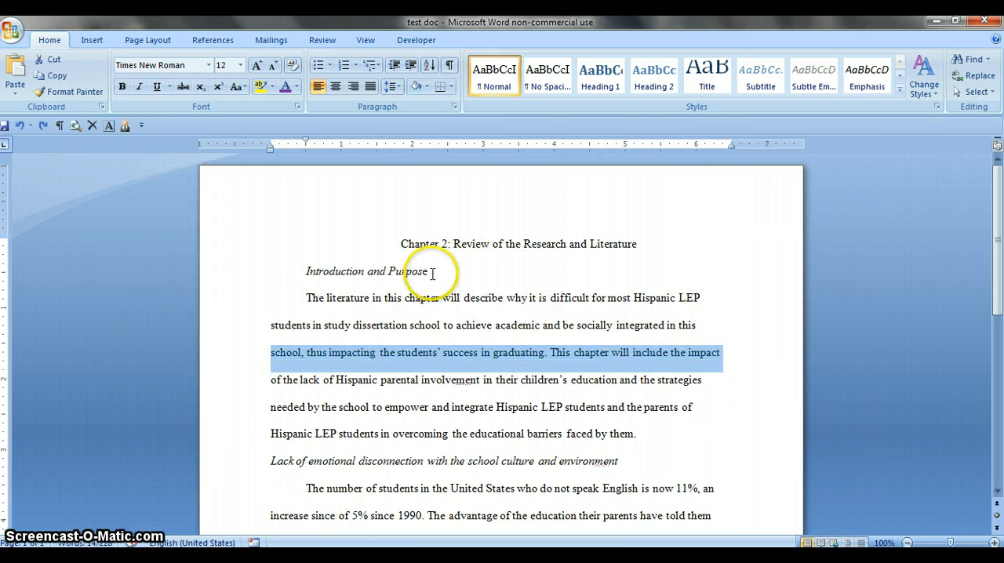
- Add a comment to the heading "Introduction and Purpose" and fill it in by running the APA macro
drag(427, 270, 314, 266)
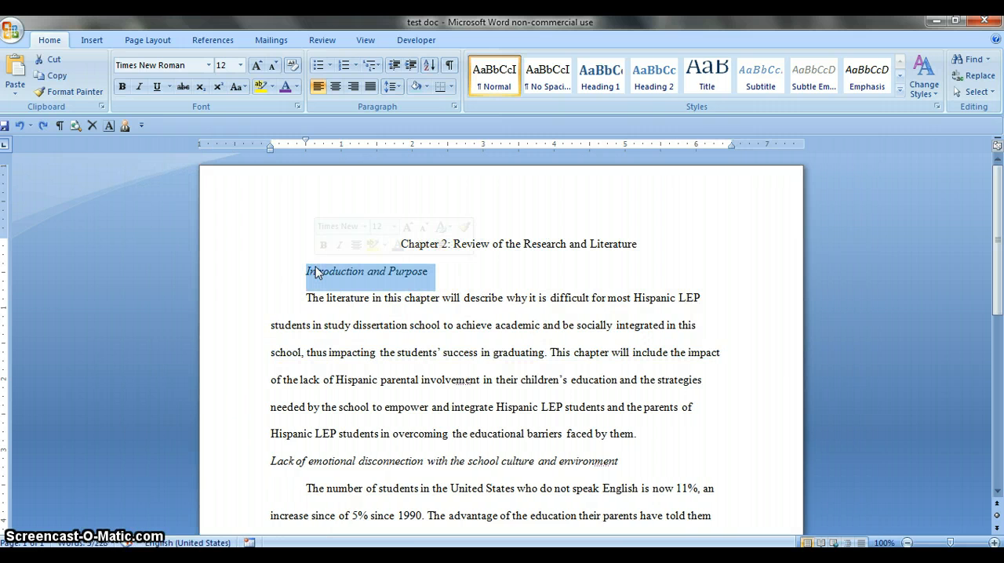
key(ctrl+alt+m)
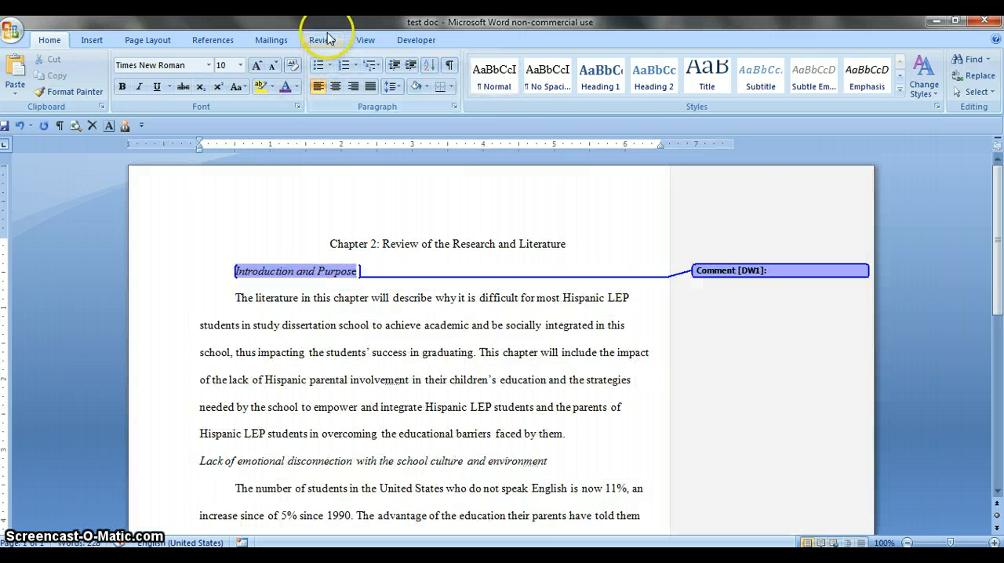
click(326, 43)
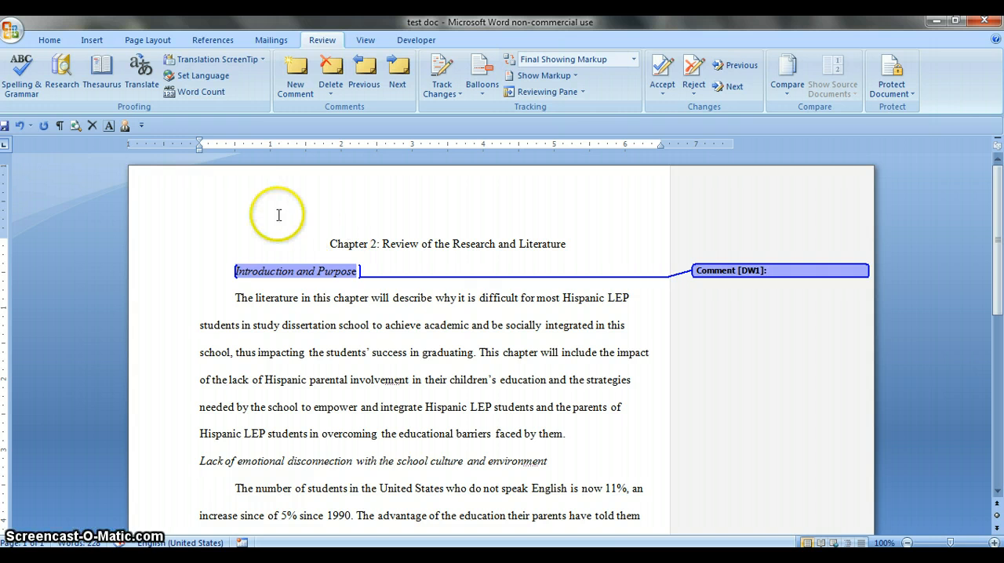
click(108, 126)
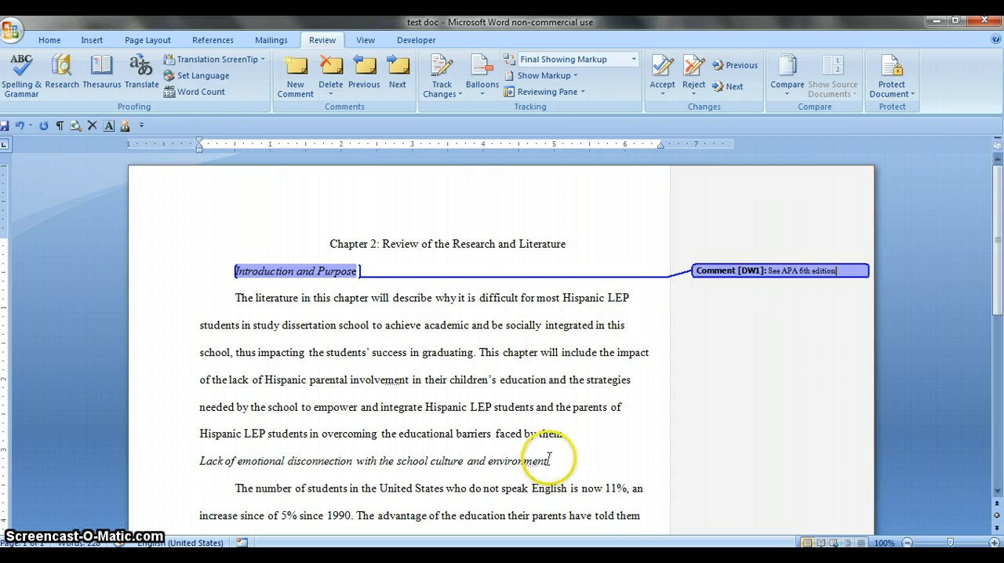
- Attach a comment to the heading "Lack of emotional disconnection with the school culture and environment" and insert its text with the APA macro
drag(550, 462, 198, 468)
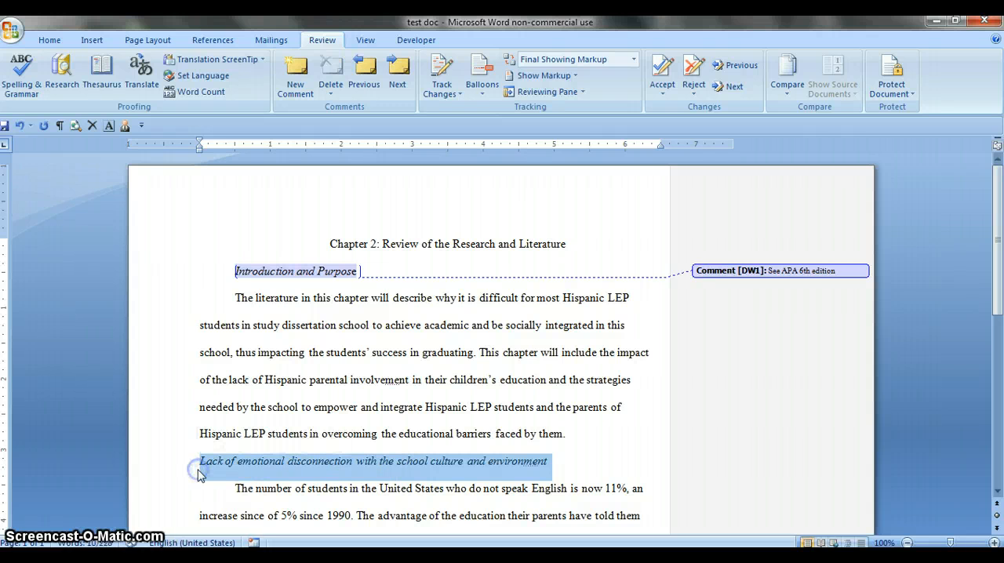
key(ctrl+alt+m)
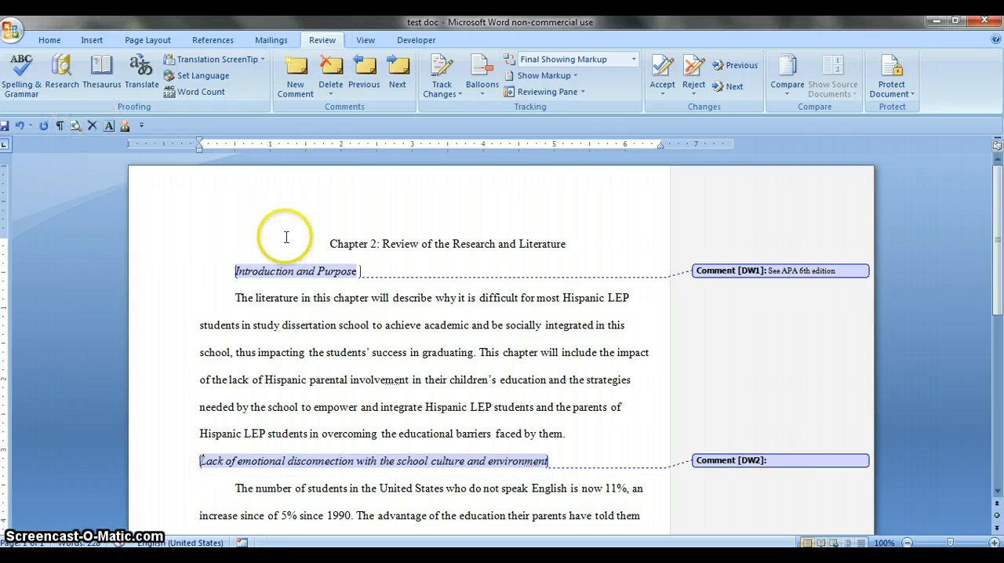
click(786, 459)
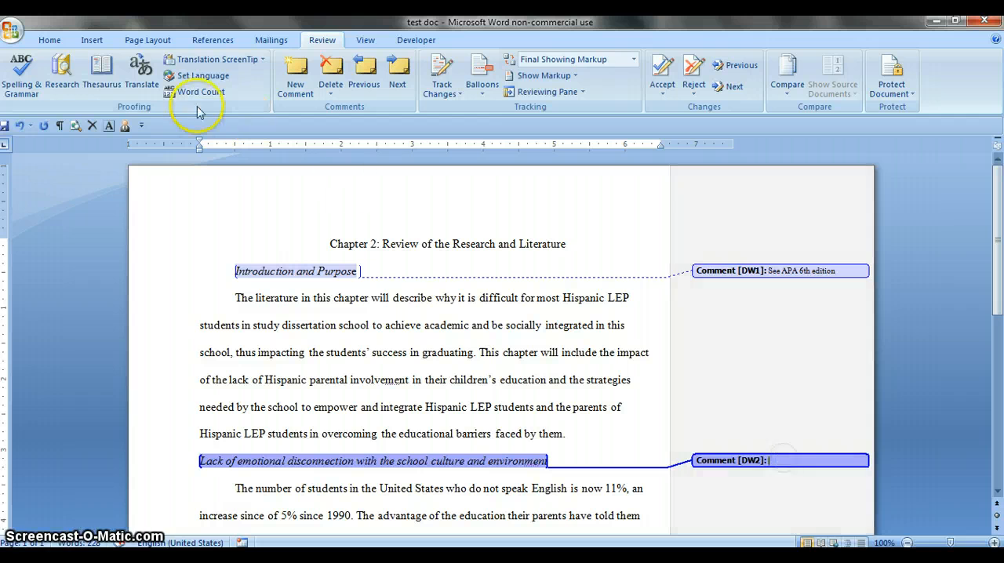
click(109, 127)
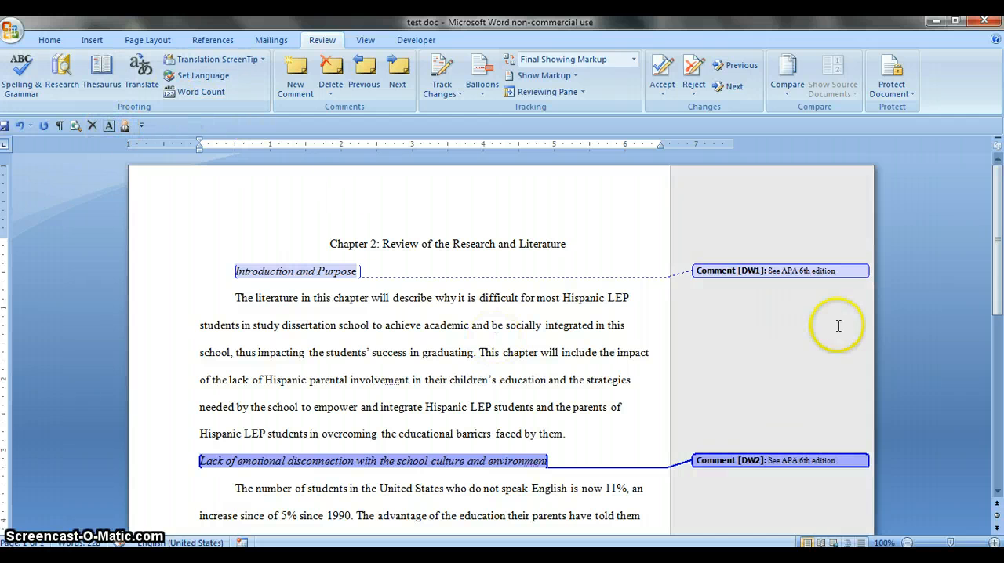
- Comment on "students in study dissertation school to achieve academic and be socially" in the first paragraph, using the Typo macro's text "Typo....please proofread"
drag(998, 248, 997, 272)
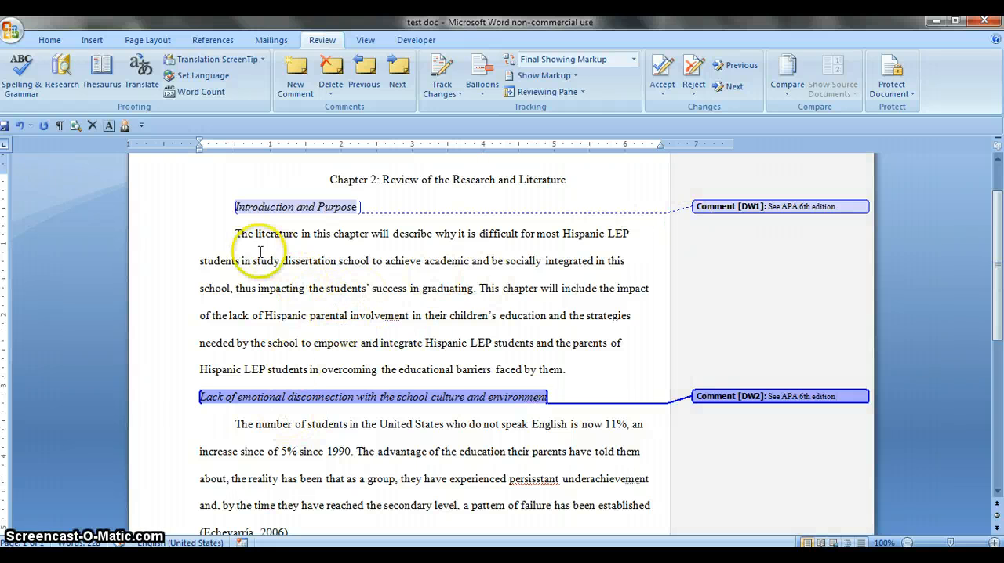
drag(236, 260, 526, 266)
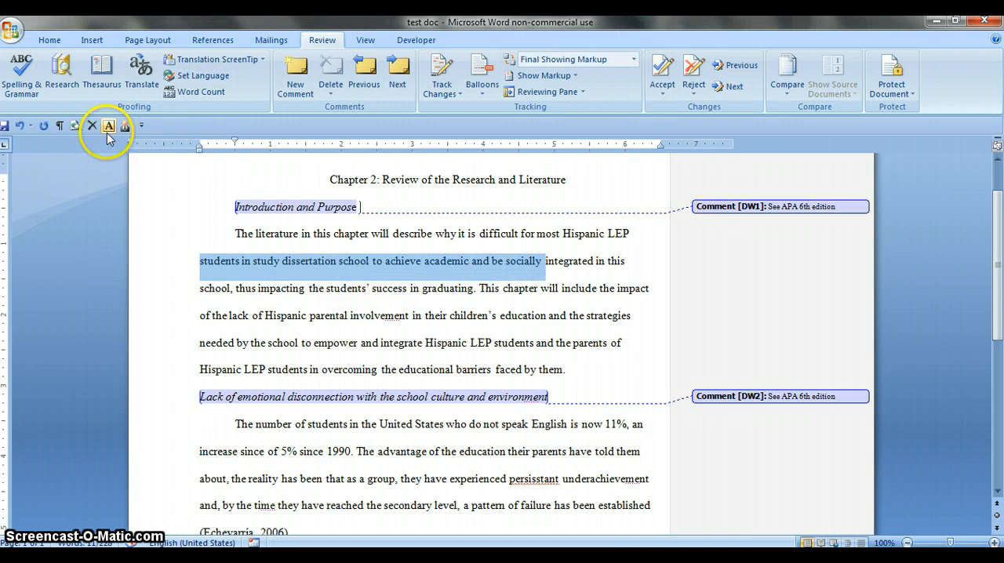
key(ctrl+alt+m)
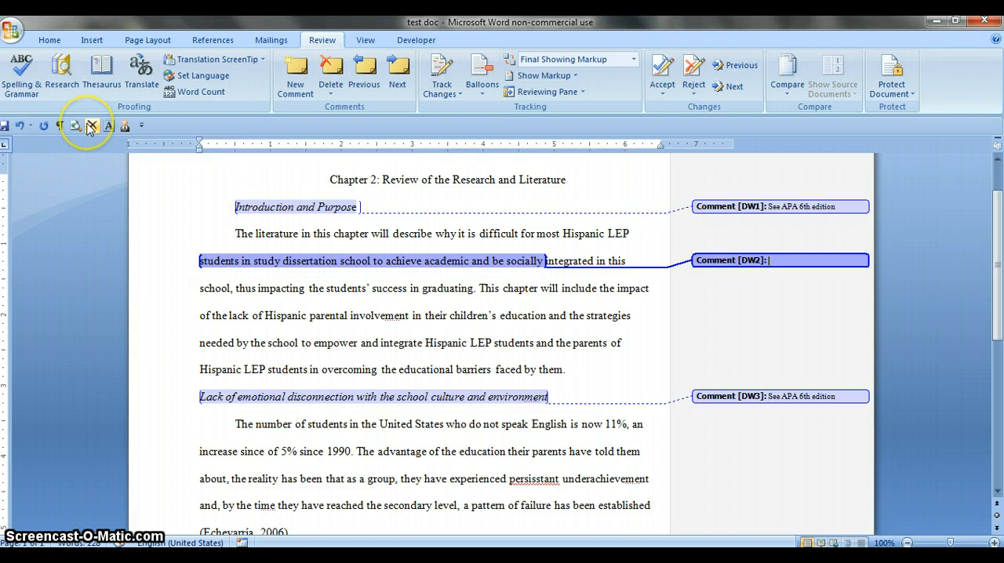
text(Typo....please proofread)
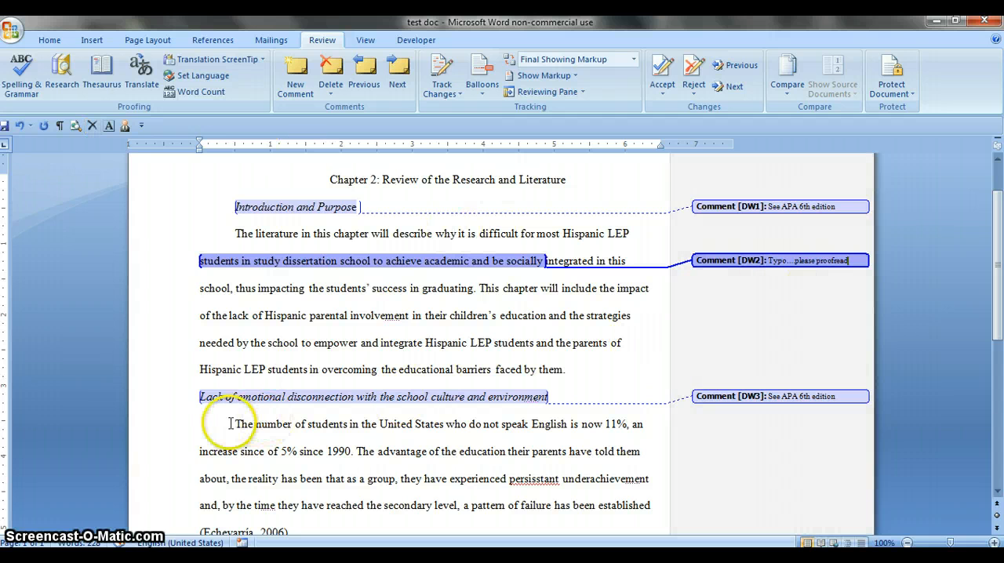
- Comment on the opening statement from "The number of students" to "since 1990" with the Citation macro's text "Citation is needed to support this statement"
drag(236, 424, 343, 455)
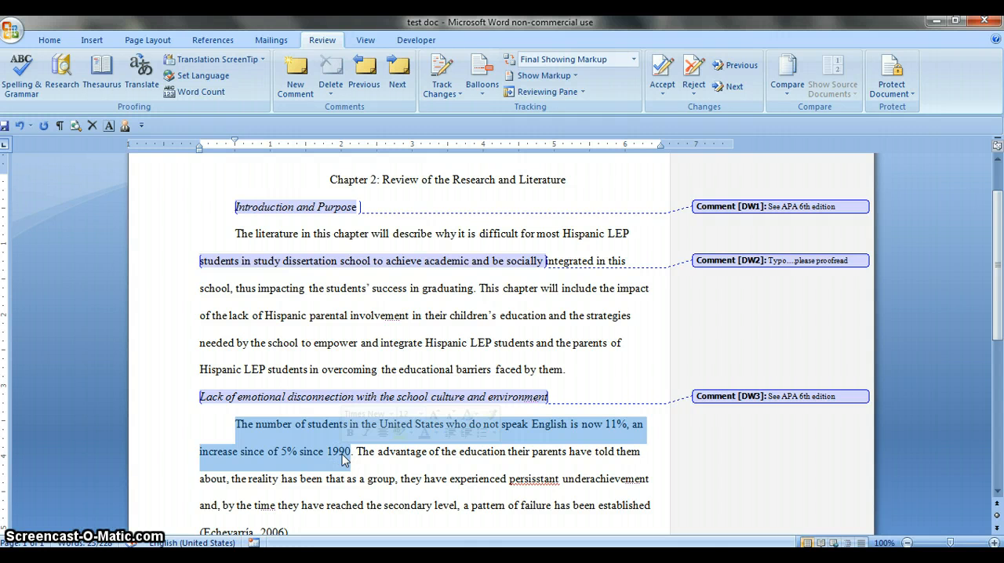
key(ctrl+alt+m)
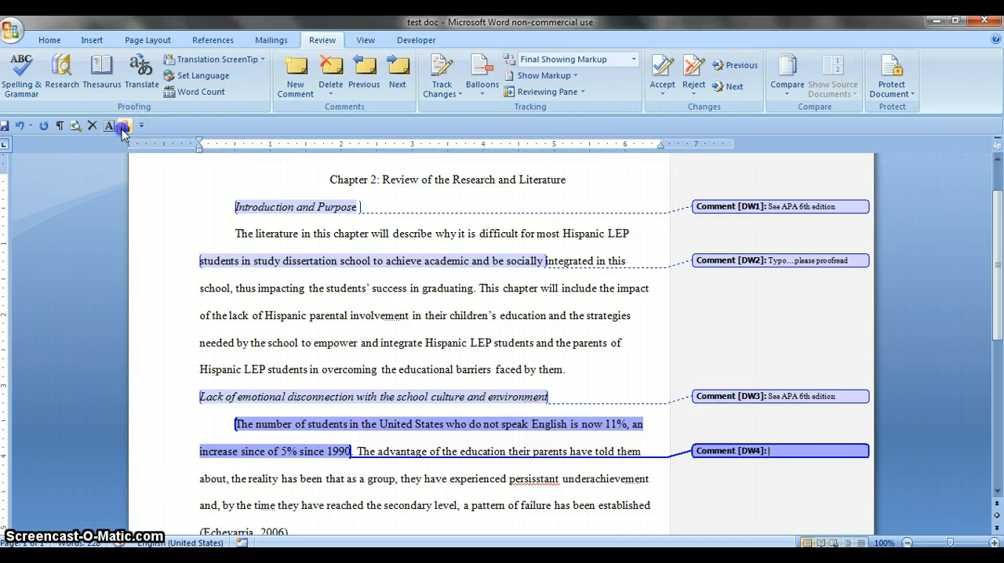
text(Citation is needed to support this statement)
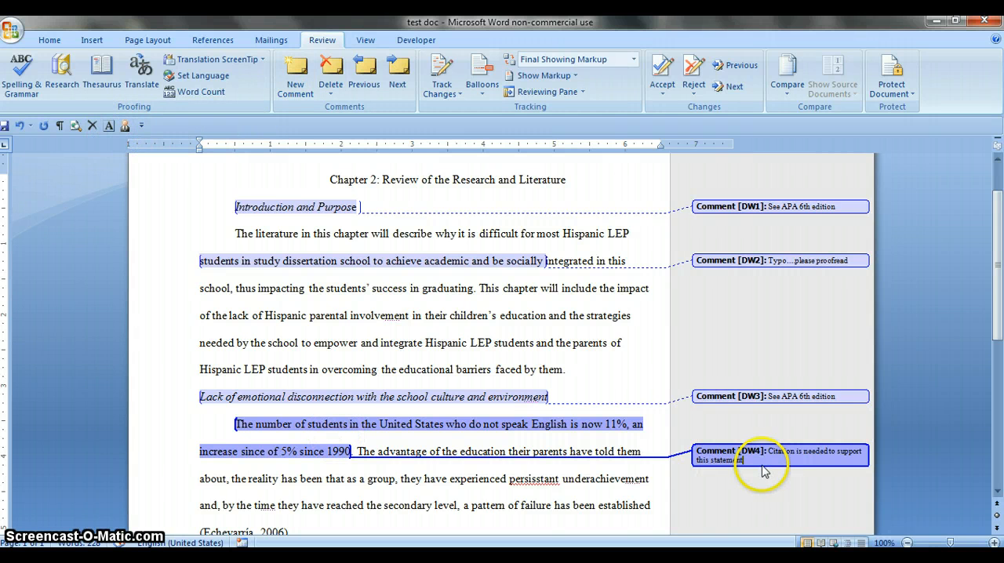
- Add a comment to "experienced persisstant" in the second paragraph and fill it in with the Typo macro, undoing any replacement of the selected text
drag(993, 321, 998, 370)
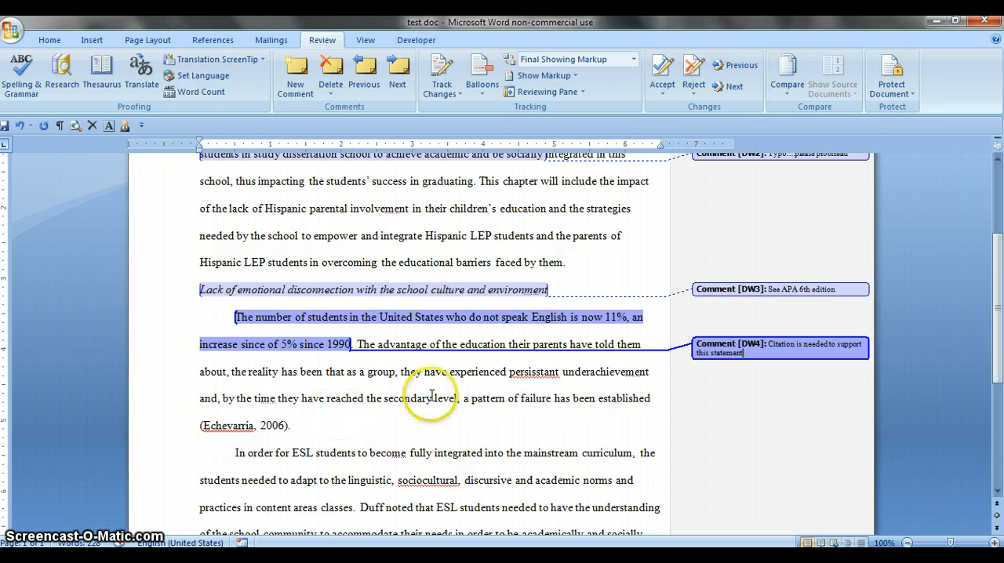
drag(461, 377, 538, 378)
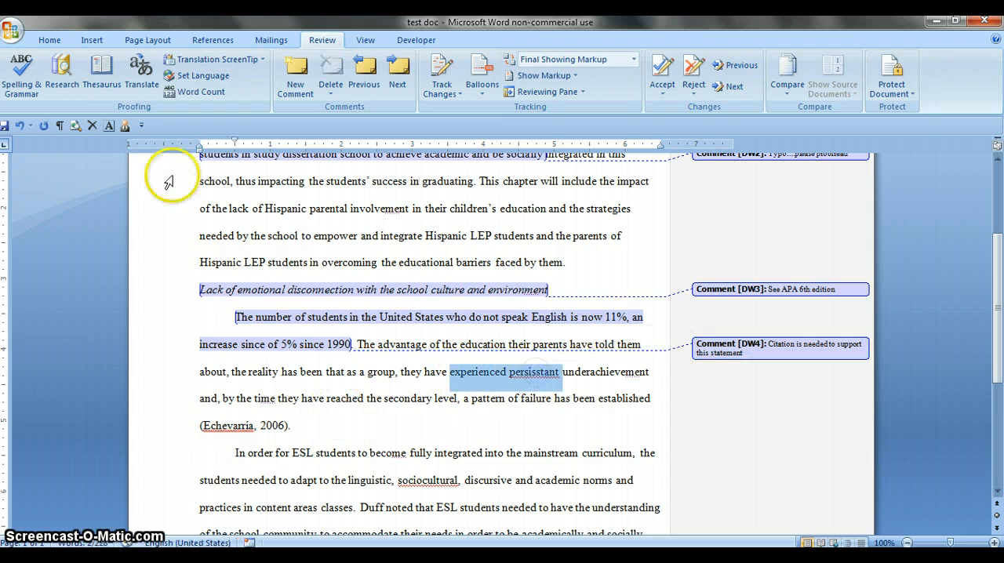
click(94, 127)
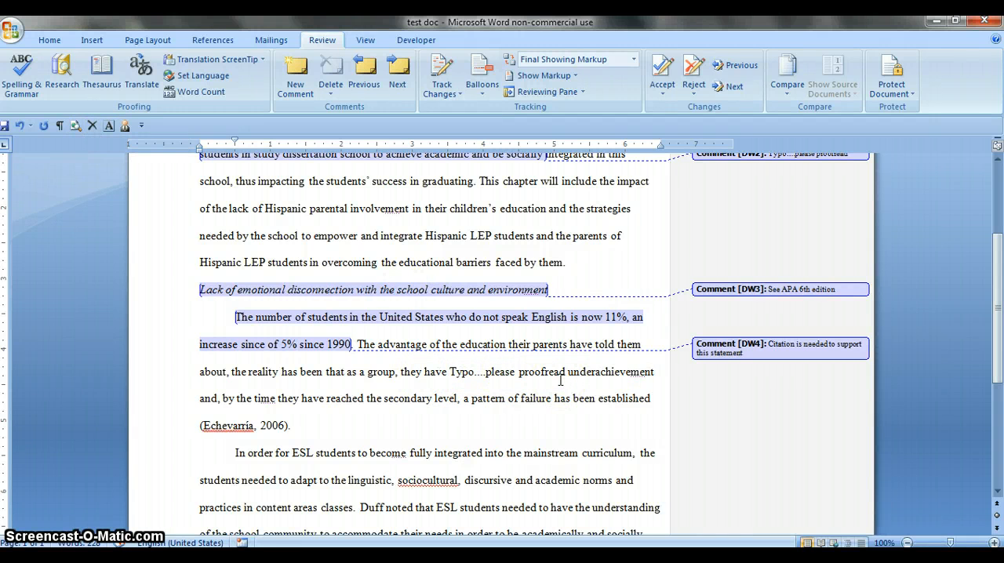
key(ctrl+z)
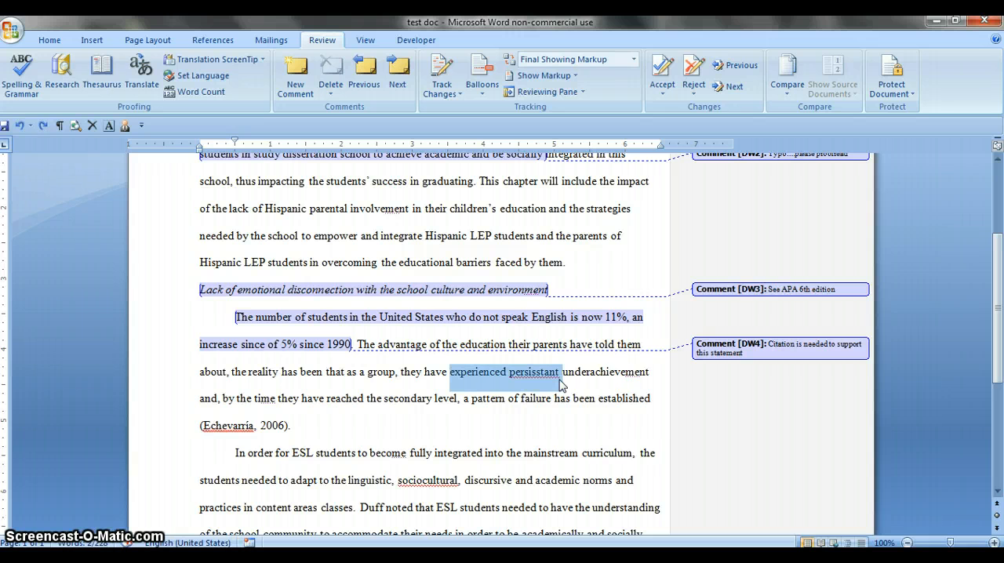
key(ctrl+alt+m)
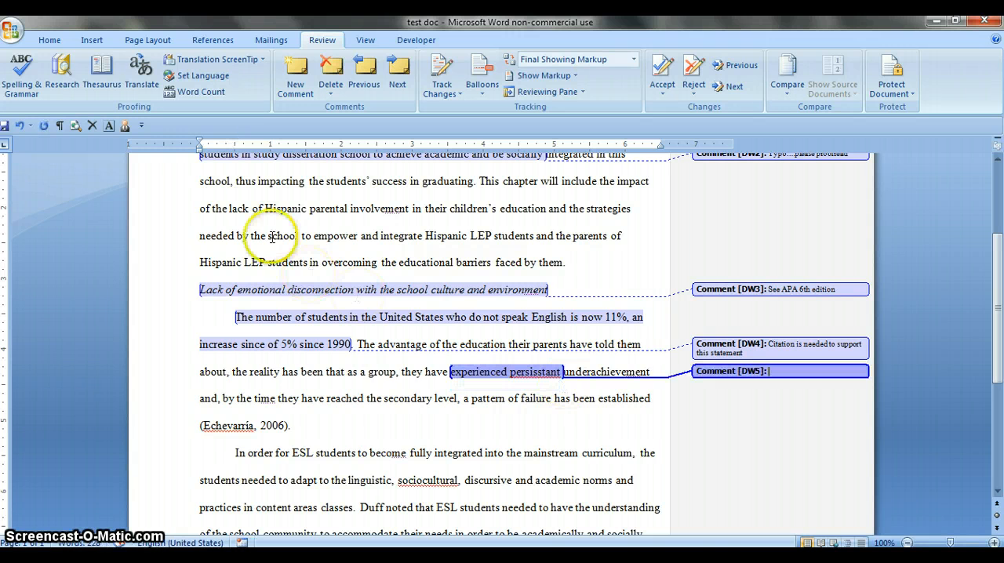
click(94, 126)
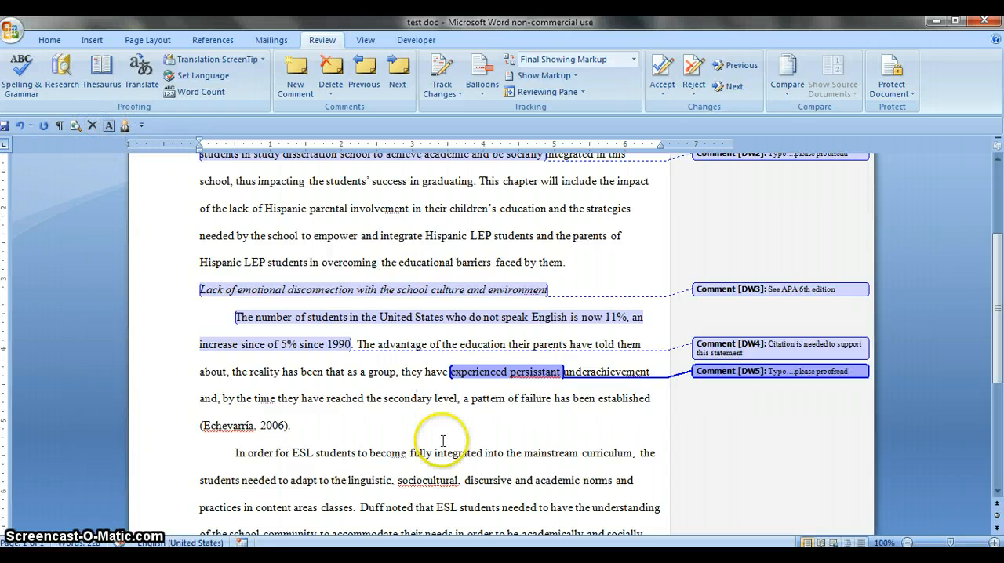